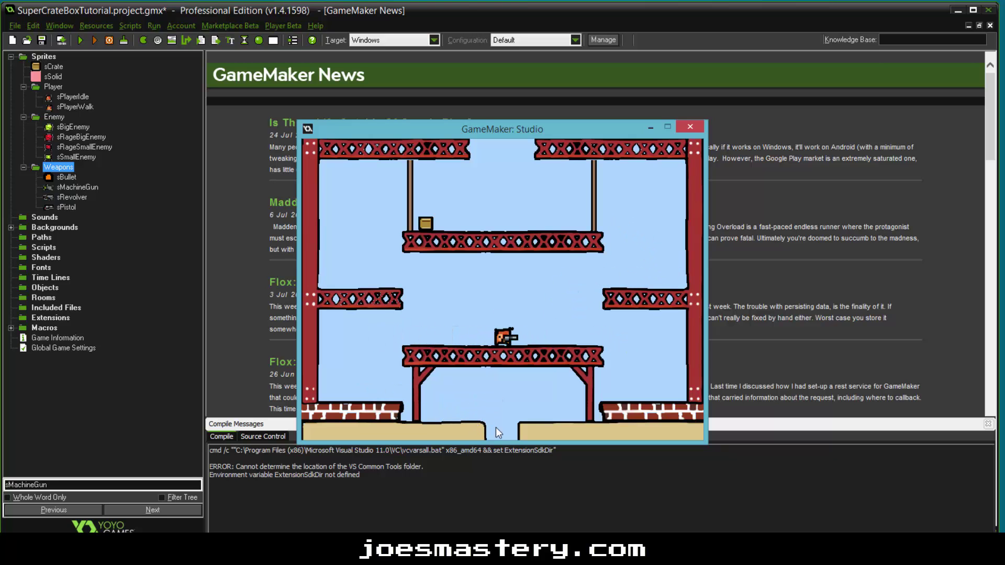
- Playtest the game by jumping over the left ledge to the upper platform and collecting its crate
key(Left)
key(Up)
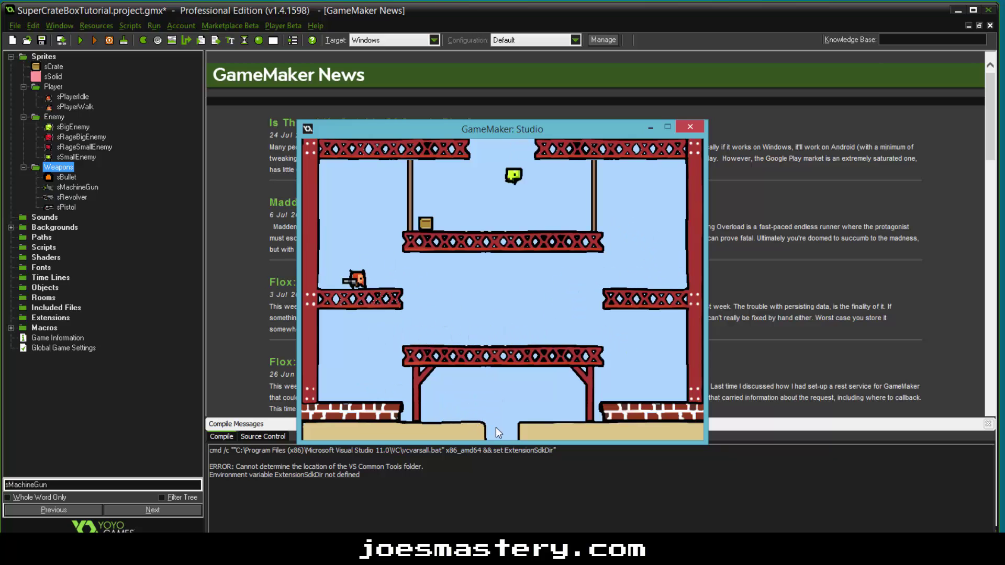
key(Up)
key(Right)
key(Left)
key(Right)
key(Up)
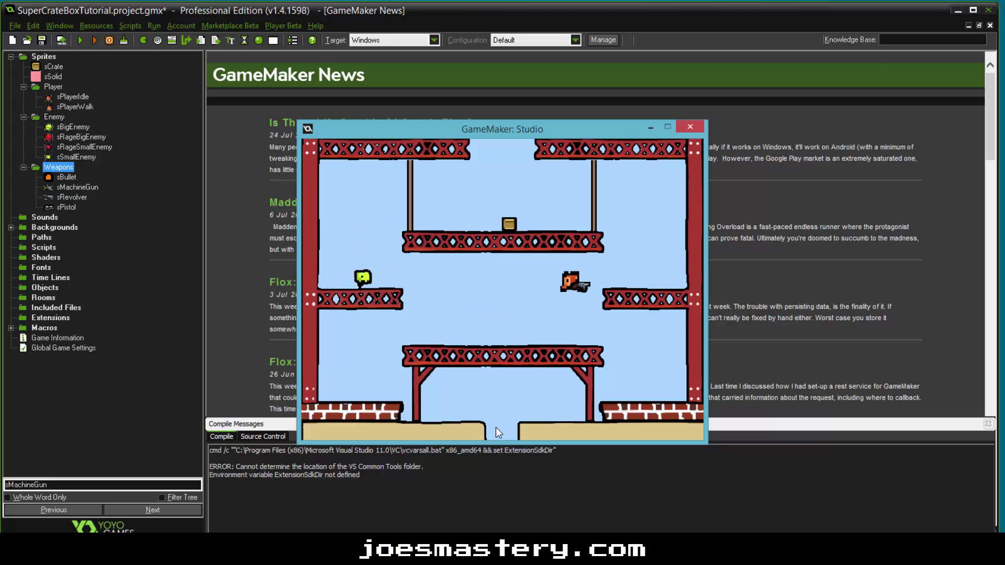
- Shoot on the middle platform, climb back to the upper platform and collect the crate at its centre
key(Left)
key(space)
key(Left)
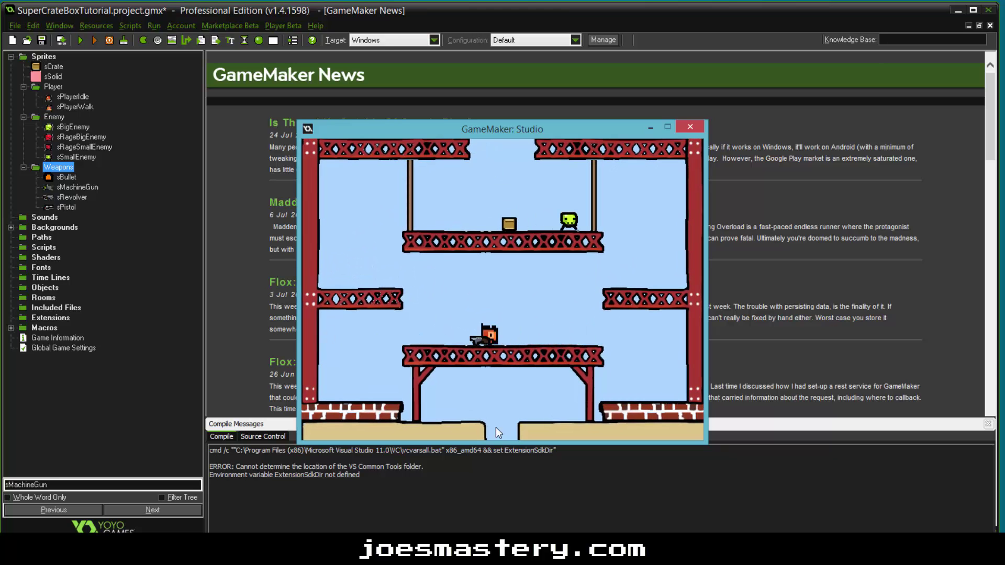
key(Up)
key(Right)
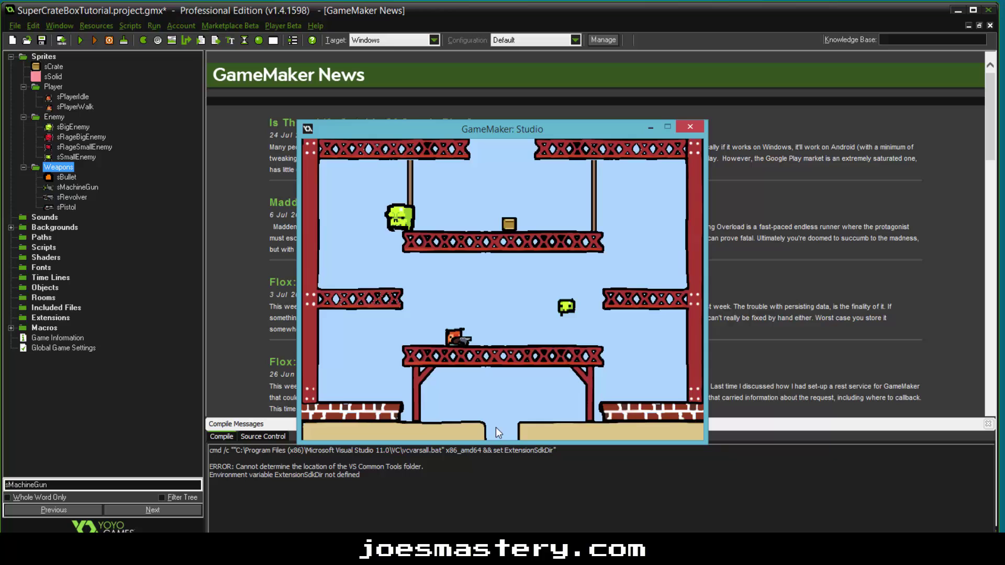
key(space)
key(Right)
key(Up)
key(Up)
key(Left)
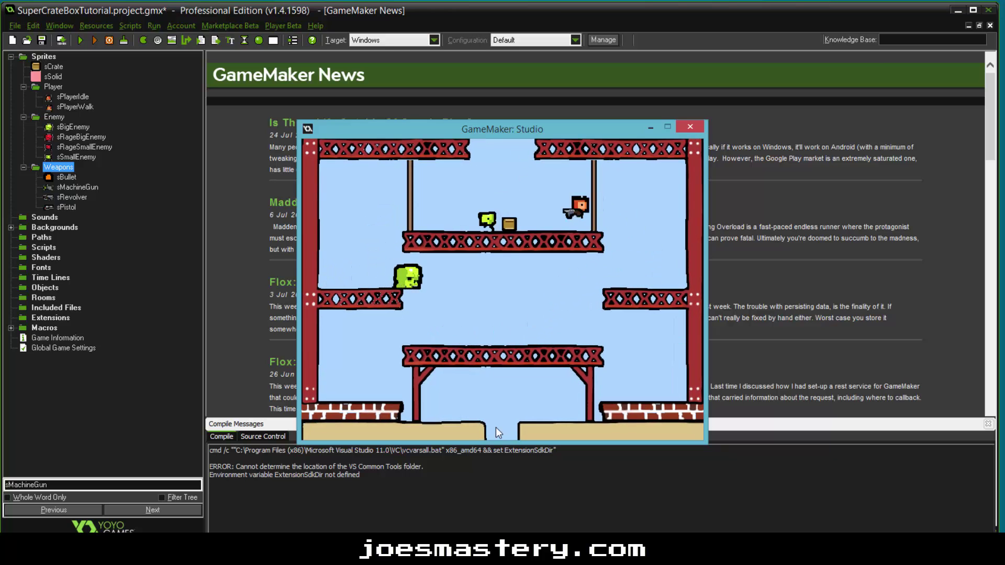
key(Right)
key(Left)
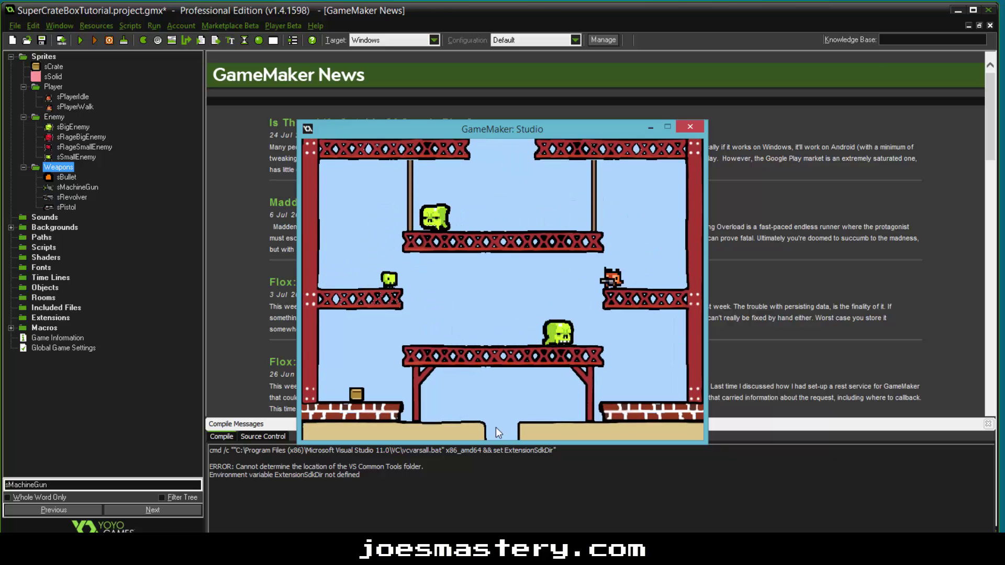
- Test movement and shooting against green and red enemies around the right ledge and middle platform
key(Right)
key(Up)
key(Left)
key(Right)
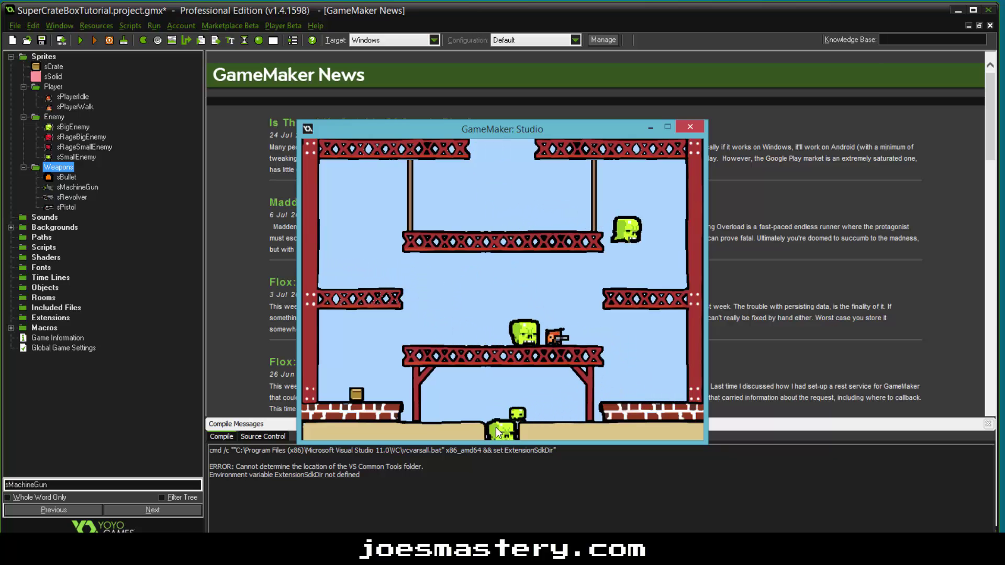
key(Right)
key(Left)
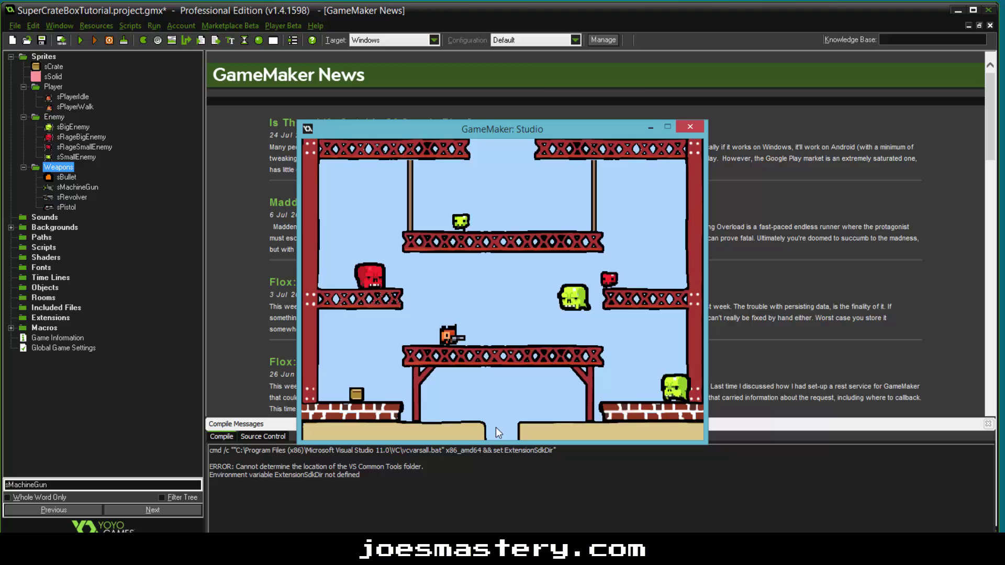
key(Right)
key(space)
key(Right)
key(Left)
key(space)
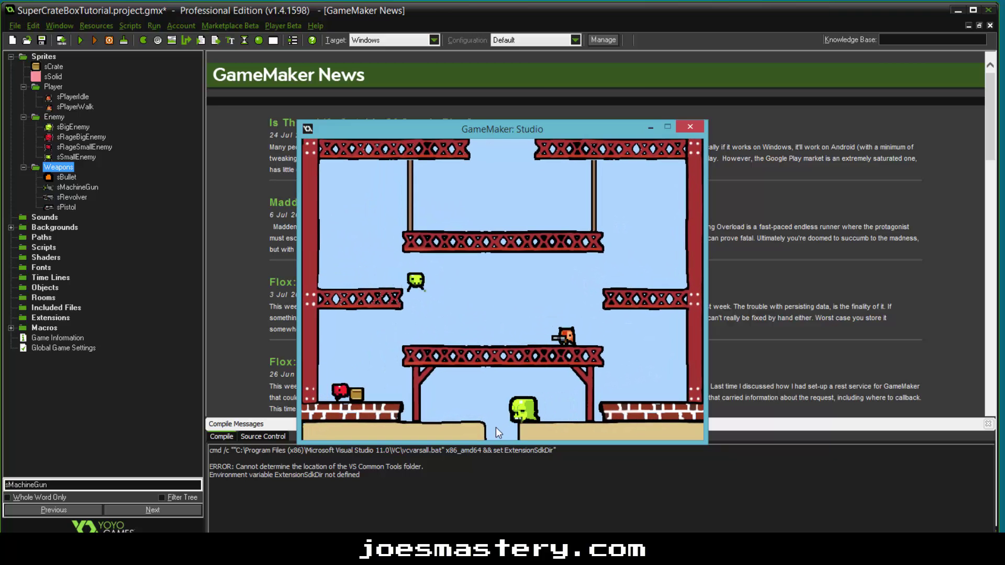
key(space)
key(Left)
key(Up)
key(Right)
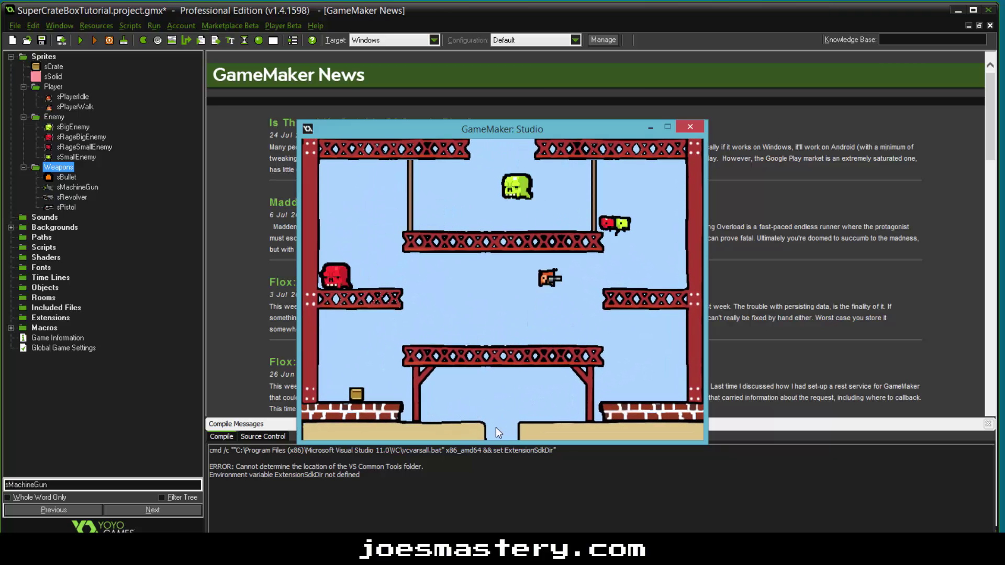
- Evade the enemies, collect the crate on the lower-left brick ledge and fire the new weapon
key(Left)
key(Right)
key(Up)
key(Left)
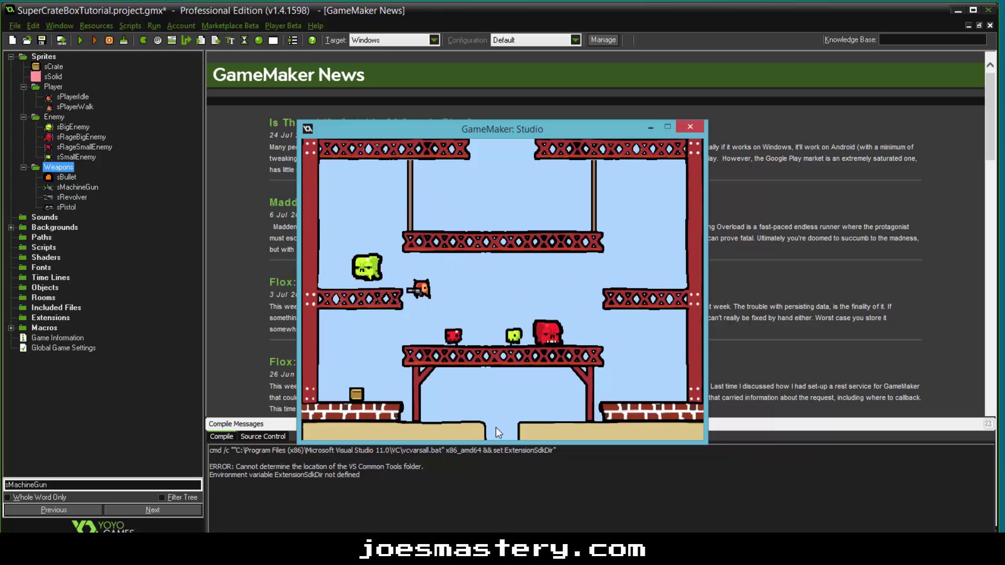
key(Left)
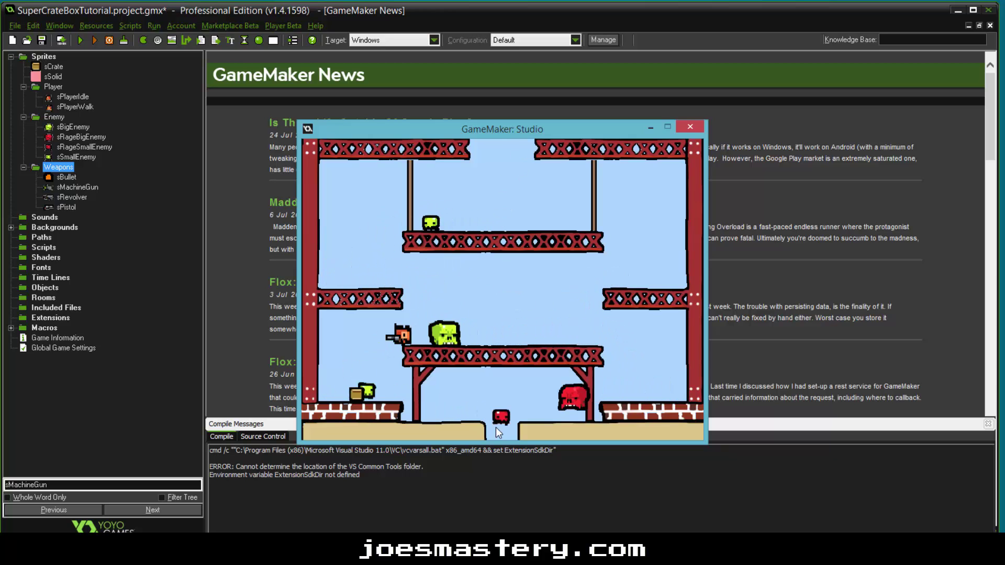
key(Right)
key(Up)
key(space)
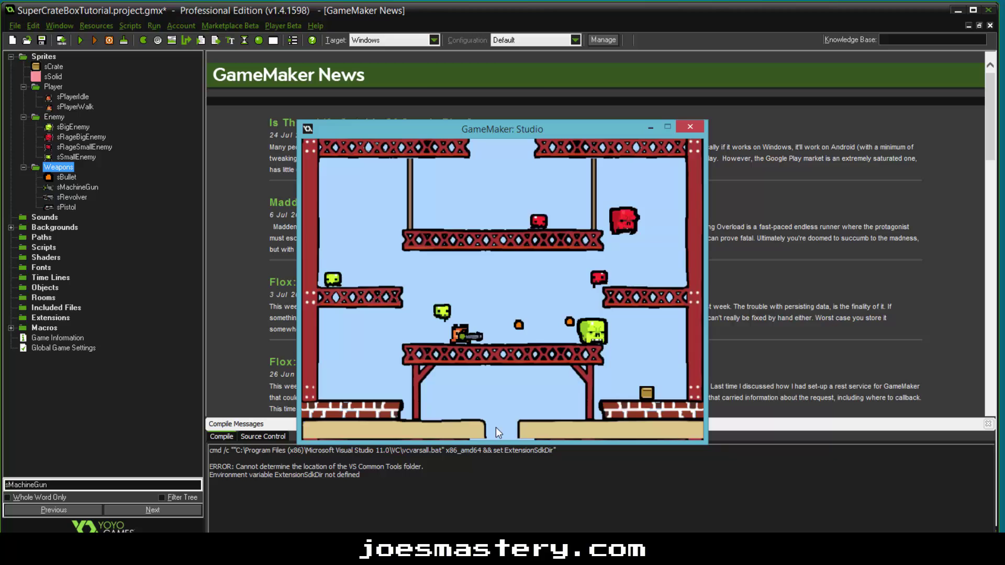
- Fire the machine gun at the enemies on the middle platform and restart the game
key(Left)
key(Right)
key(space)
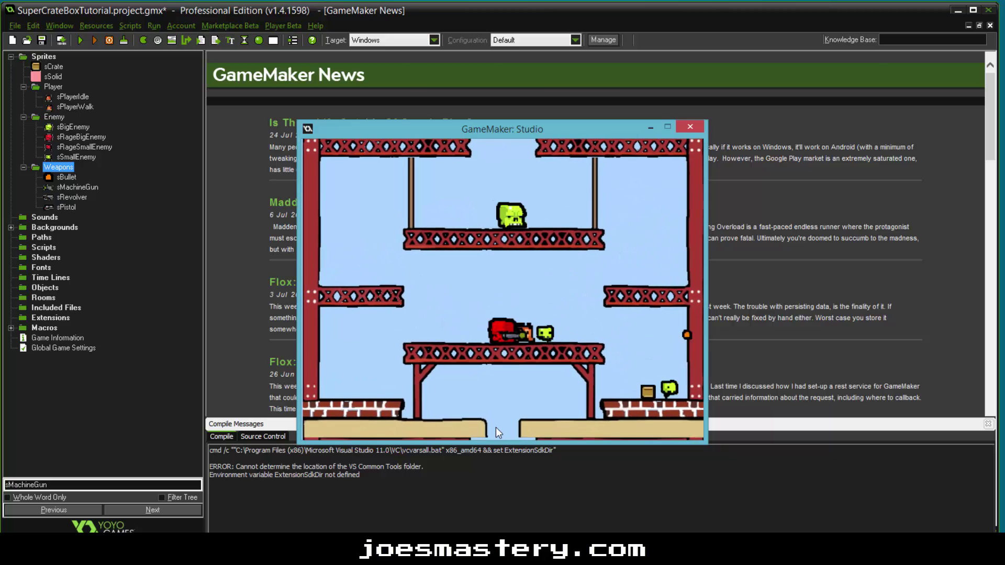
key(Left)
key(Right)
key(space)
key(r)
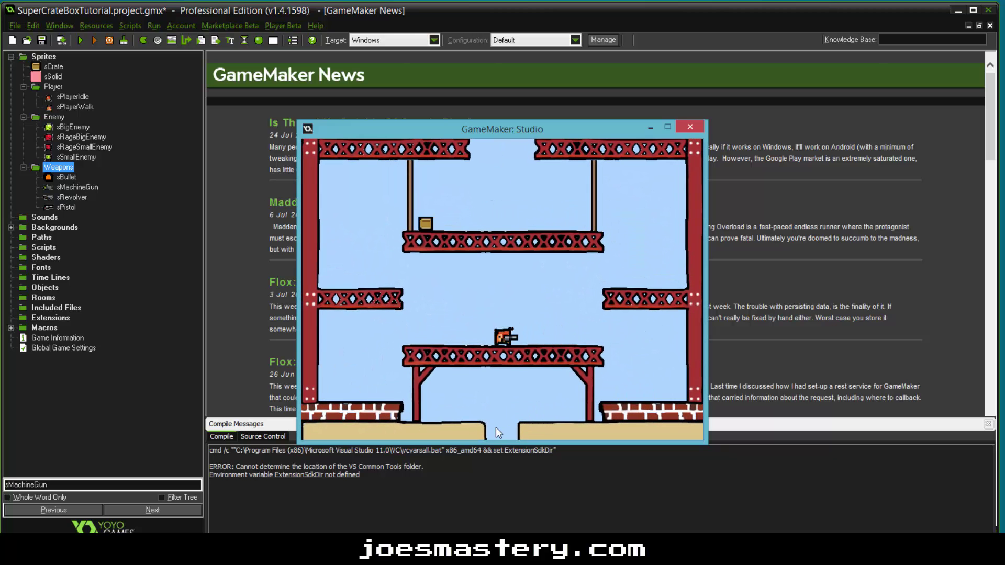
- Jump up from the starting position and collect the first crate on the upper platform
key(Left)
key(Up)
key(Up)
key(Right)
key(Left)
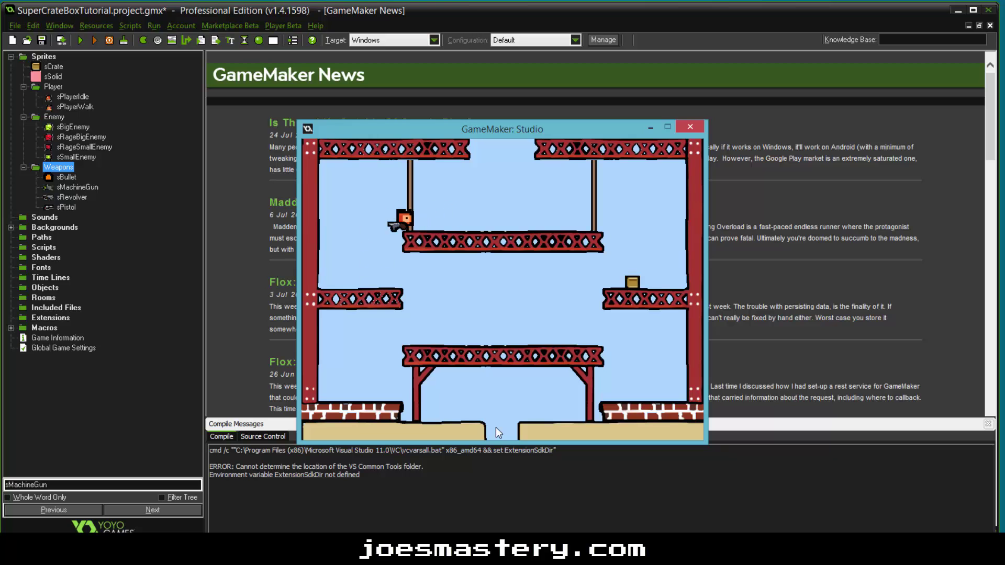
- Run across the bottom floor, jump towards the right ledge and shoot from the middle platform
key(Right)
key(Left)
key(Right)
key(Left)
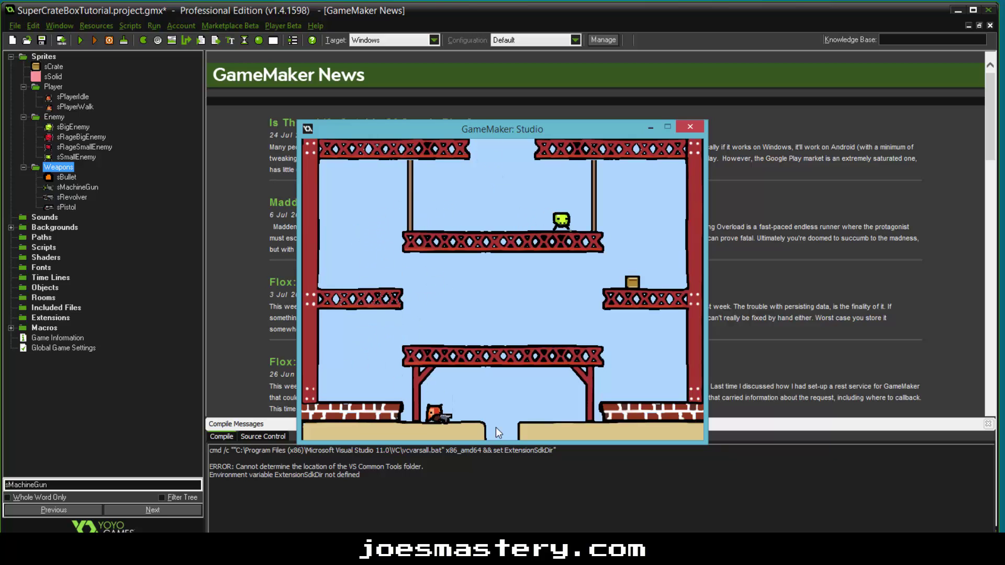
key(Right)
key(Up)
key(Right)
key(Up)
key(Up)
key(Left)
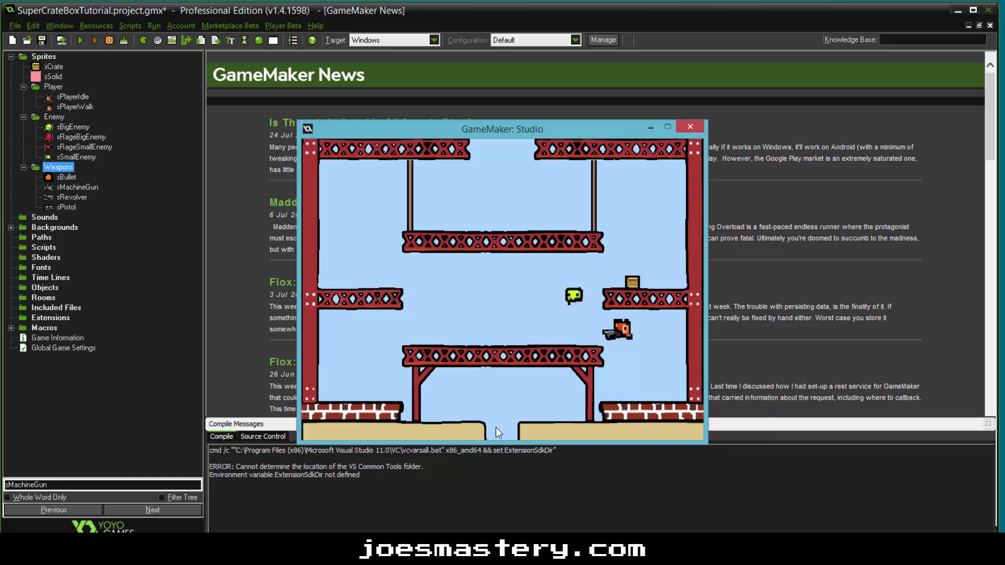
key(space)
key(Left)
key(Left)
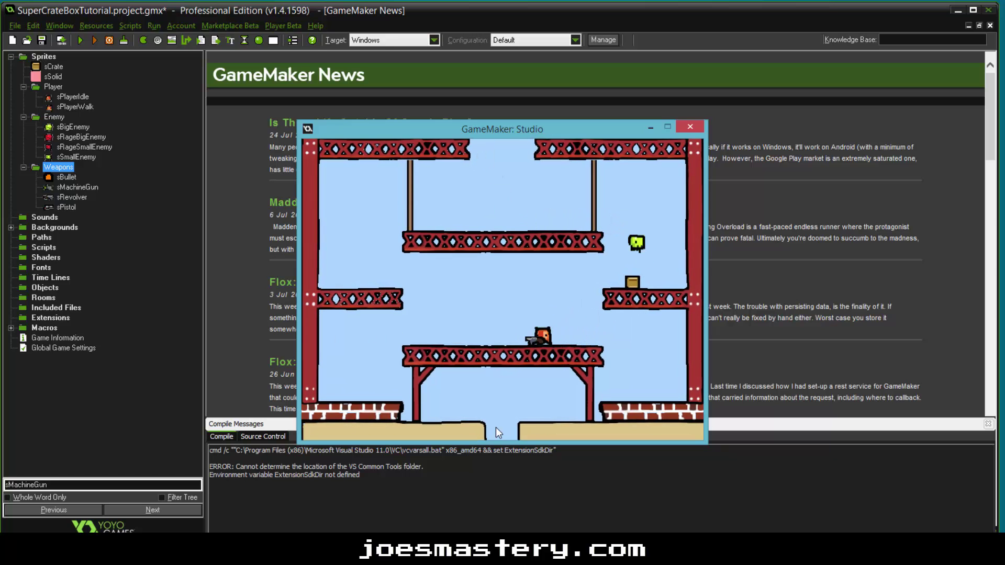
- Jump over the enemies and collect the crates on the right ledge and the lower-right brick ledge
key(Up)
key(Right)
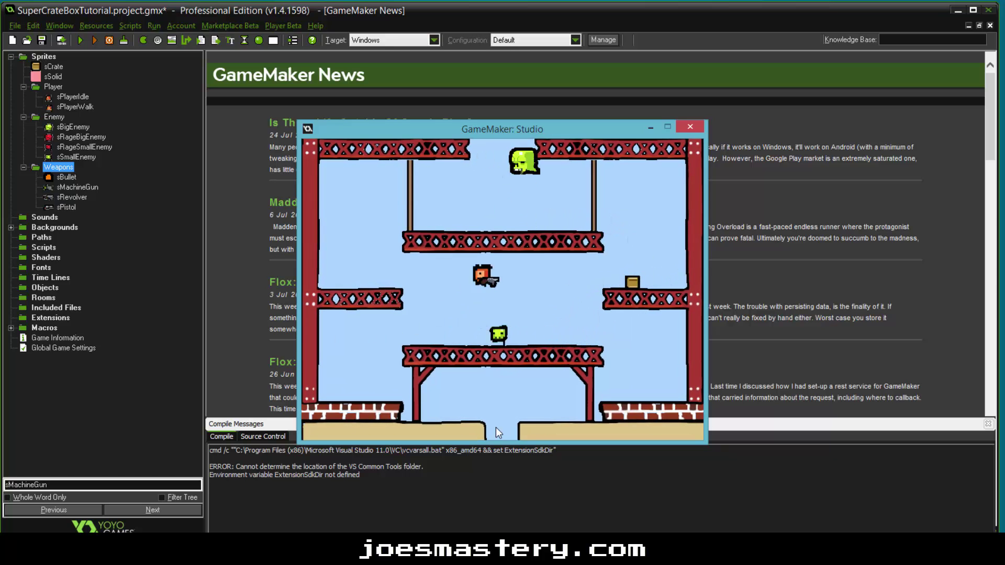
key(Up)
key(Right)
key(Left)
key(Right)
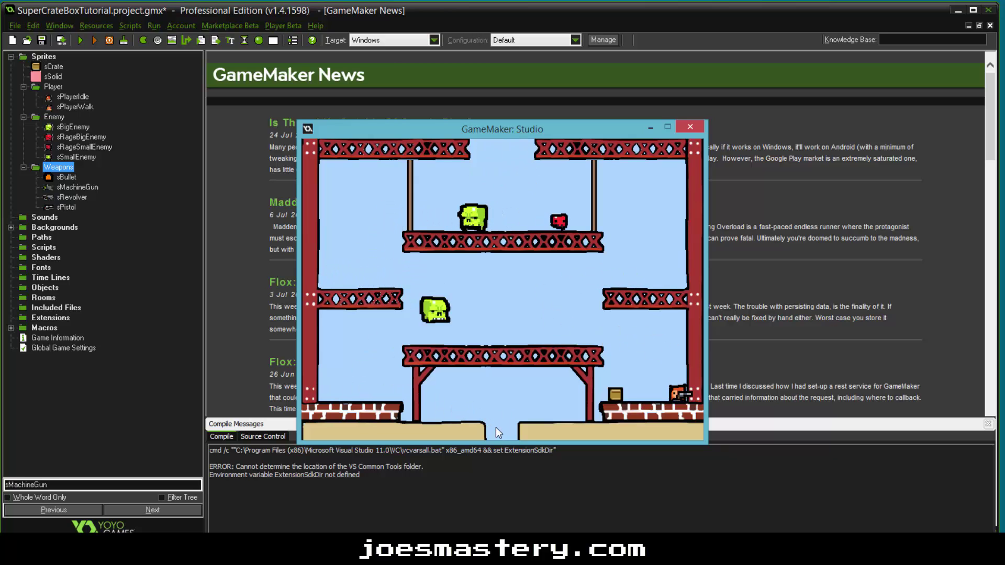
key(Left)
key(Left)
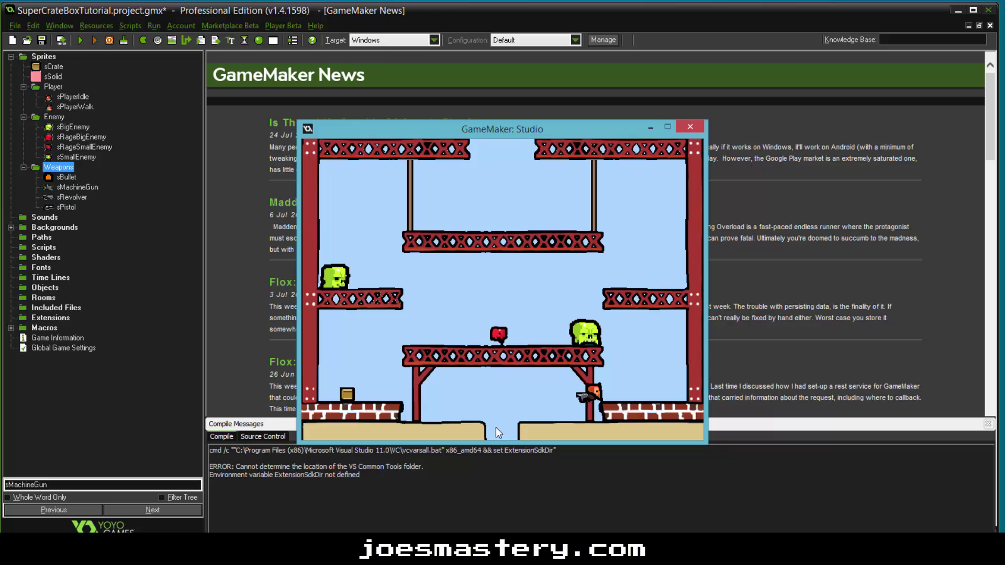
- Dodge and shoot enemies across the bottom floor and middle platform, and end the playtest by closing the game
key(Left)
key(Right)
key(Up)
key(Left)
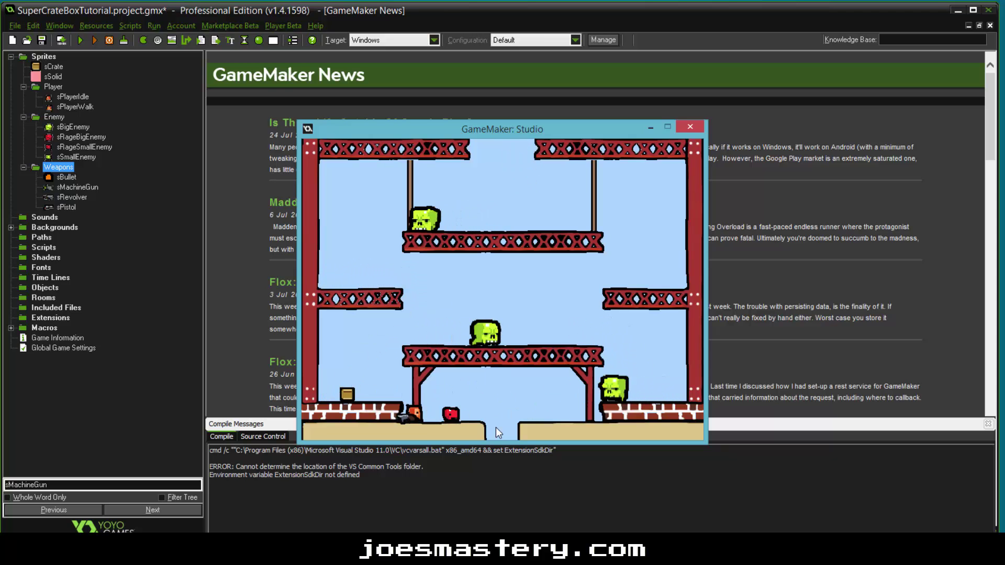
key(Right)
key(space)
key(Right)
key(Up)
key(Up)
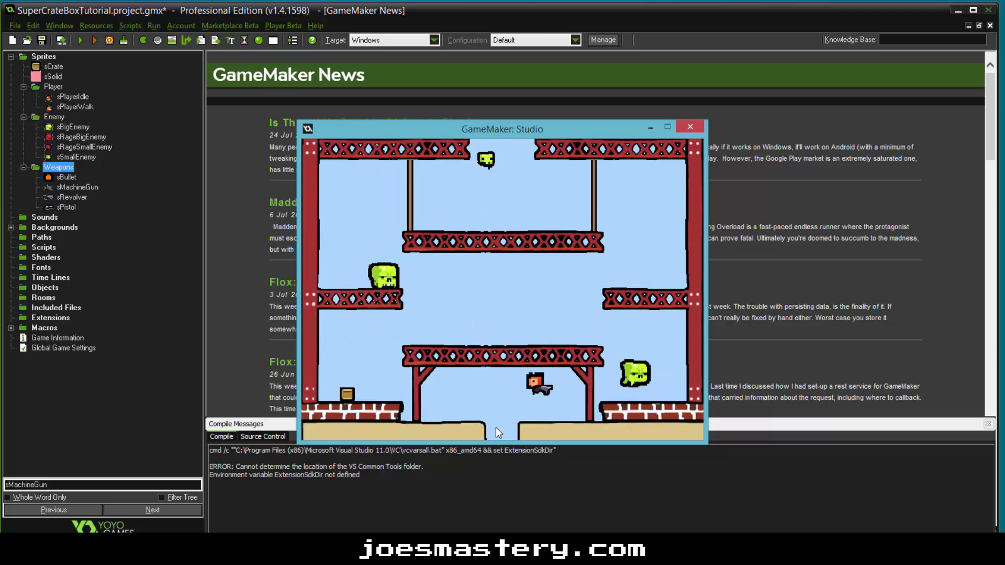
key(Up)
key(Left)
key(Up)
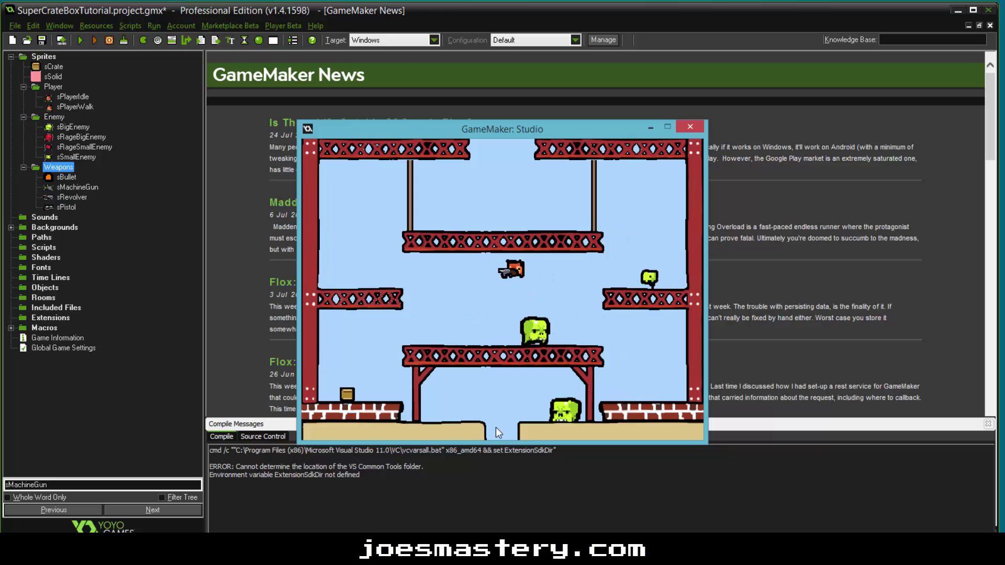
click(690, 126)
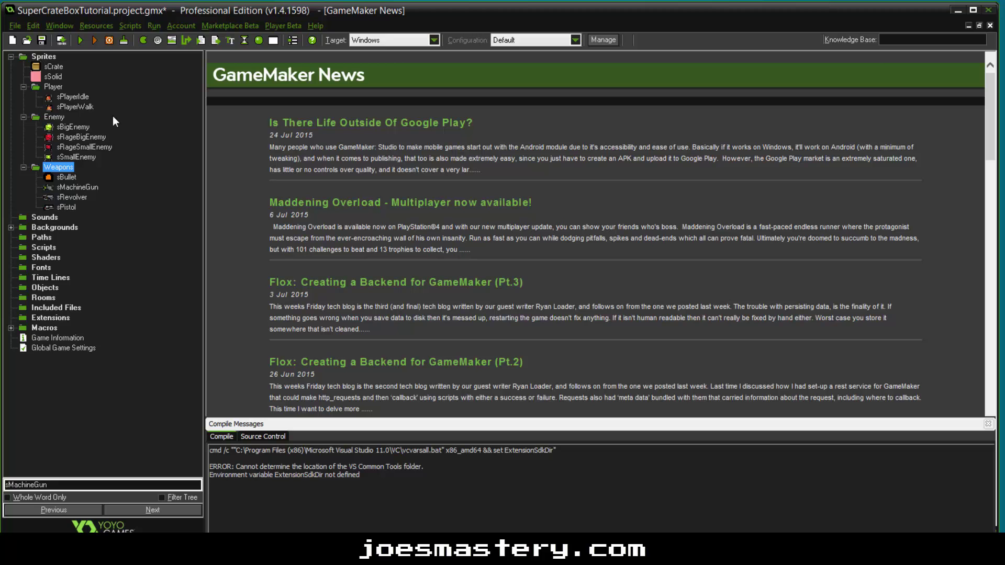
- Review the size and origin properties of the sCrate and sSolid sprites
double_click(54, 67)
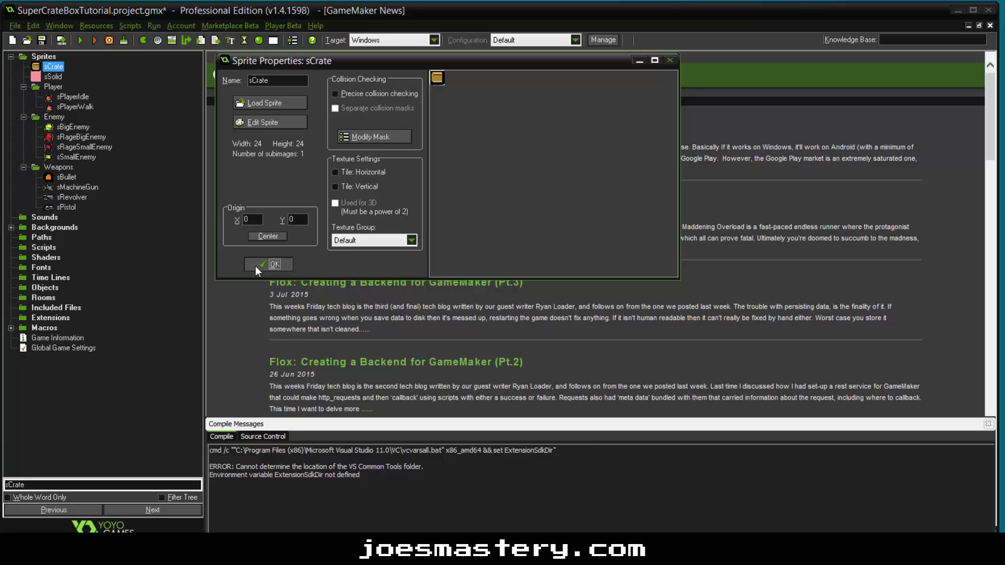
click(256, 265)
click(54, 78)
double_click(55, 77)
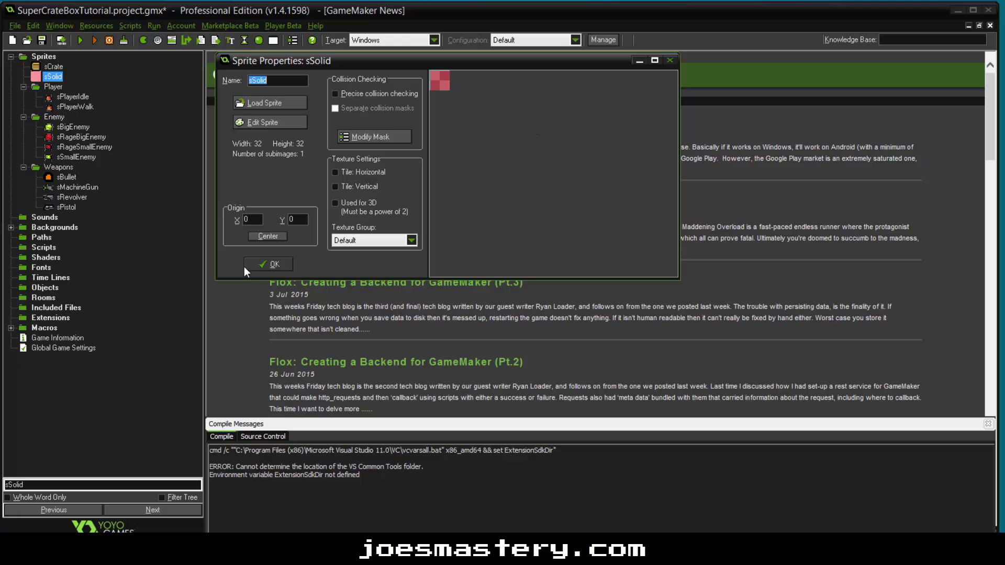
click(261, 264)
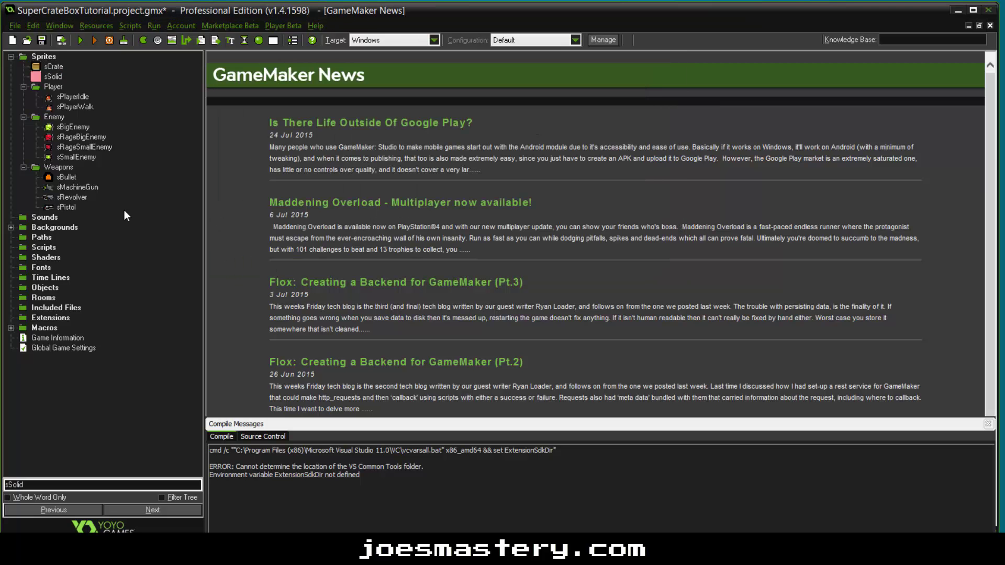
double_click(53, 66)
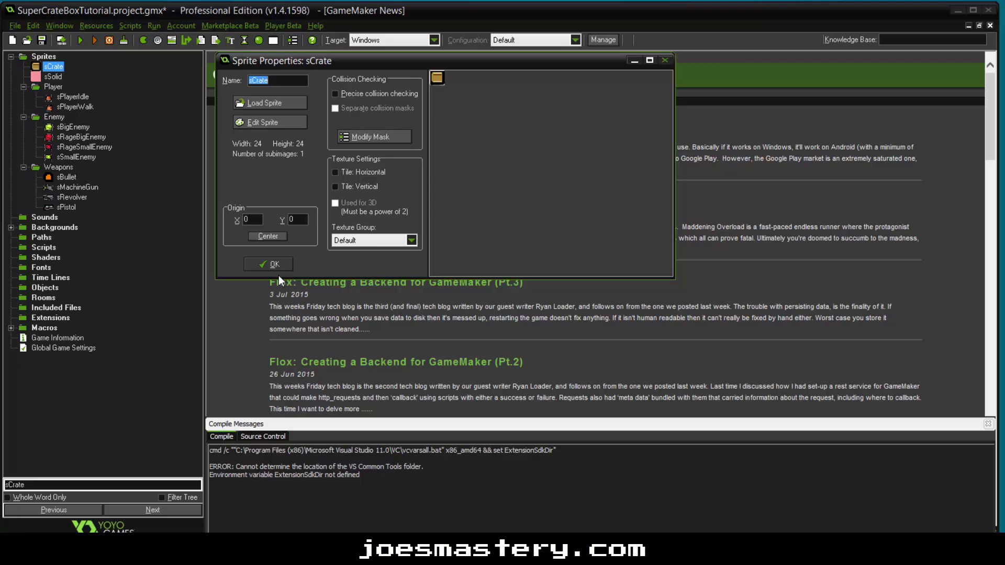
click(281, 269)
- Center the origin of the sPlayerIdle sprite and set its Y origin to 30
double_click(76, 99)
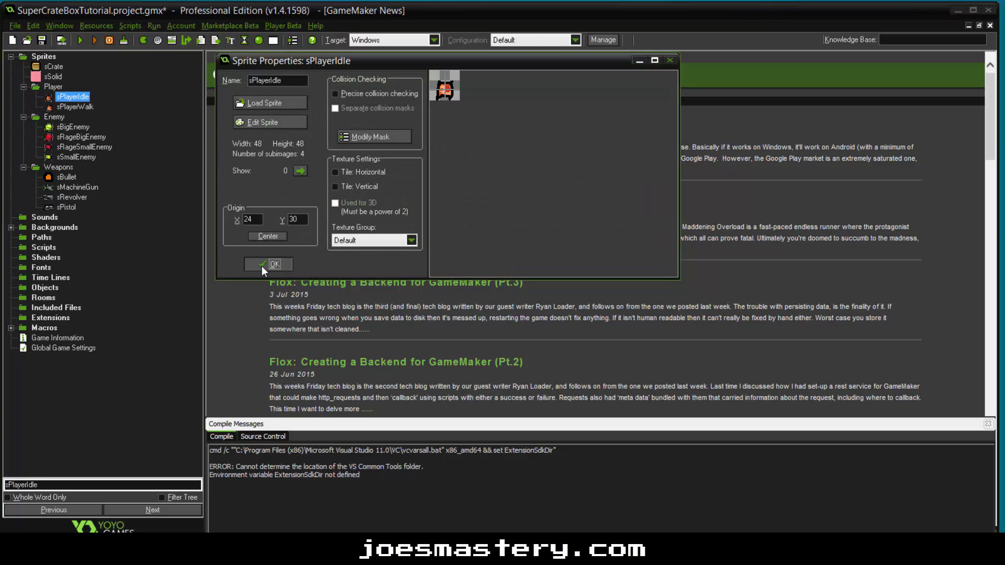
click(262, 265)
double_click(73, 97)
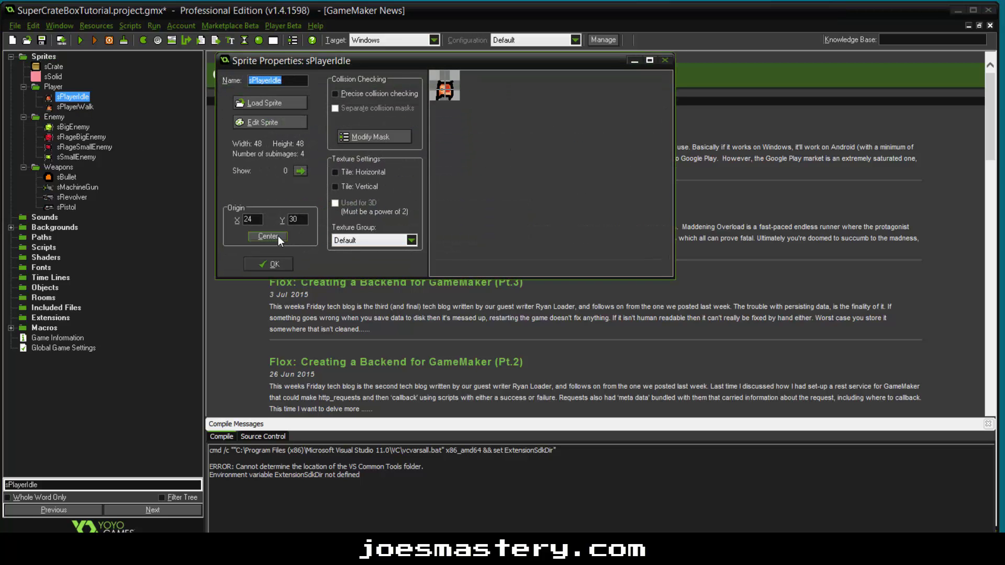
click(277, 236)
double_click(302, 220)
text(30)
click(262, 270)
- Review the size and origin properties of the sPlayerWalk sprite and the four enemy sprites
double_click(75, 107)
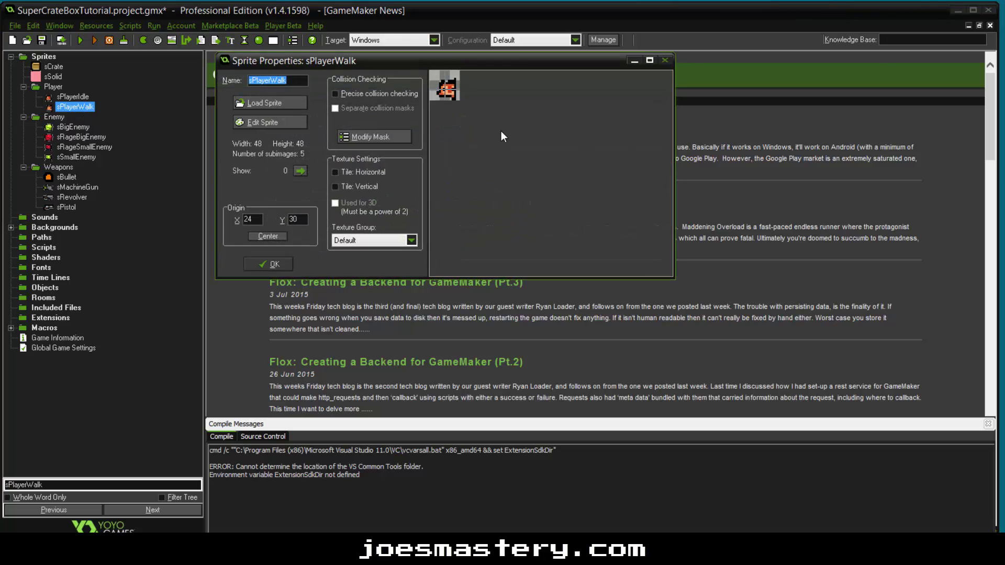
click(274, 265)
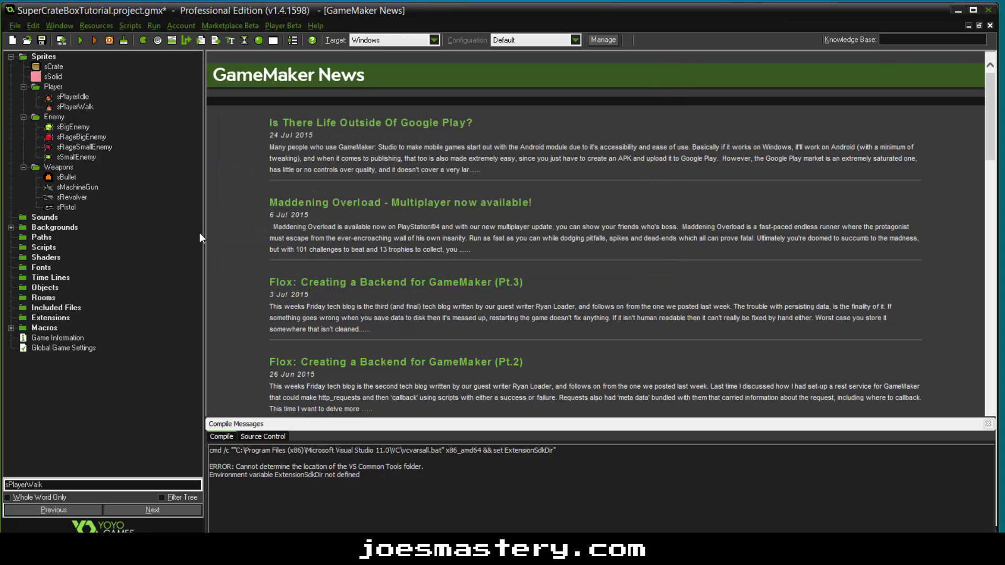
double_click(69, 128)
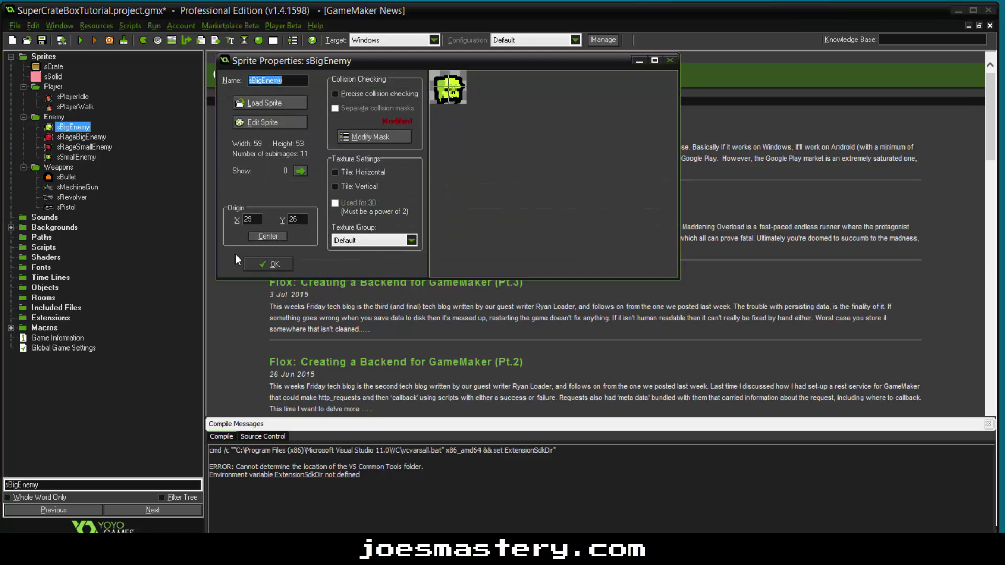
click(247, 259)
double_click(73, 157)
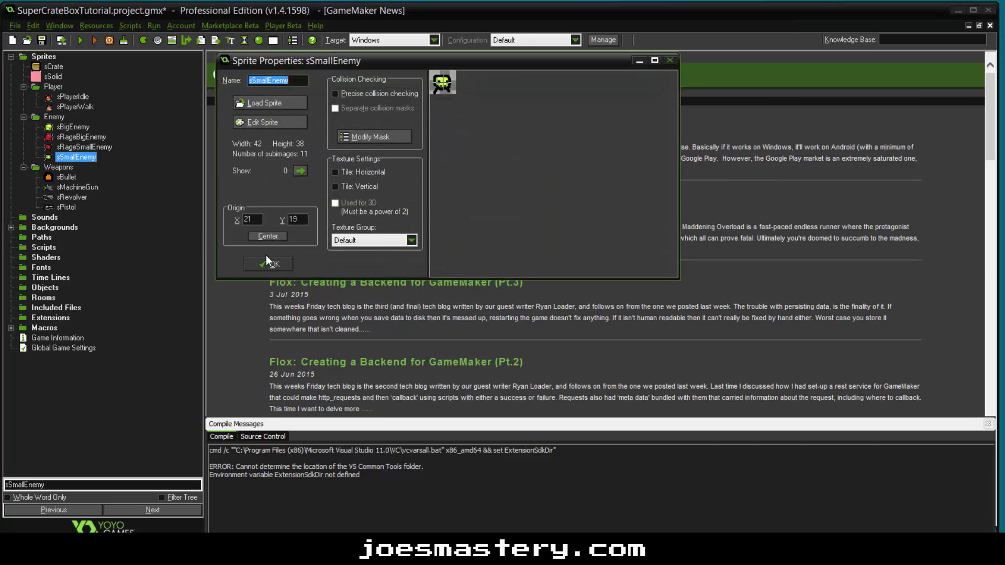
click(266, 263)
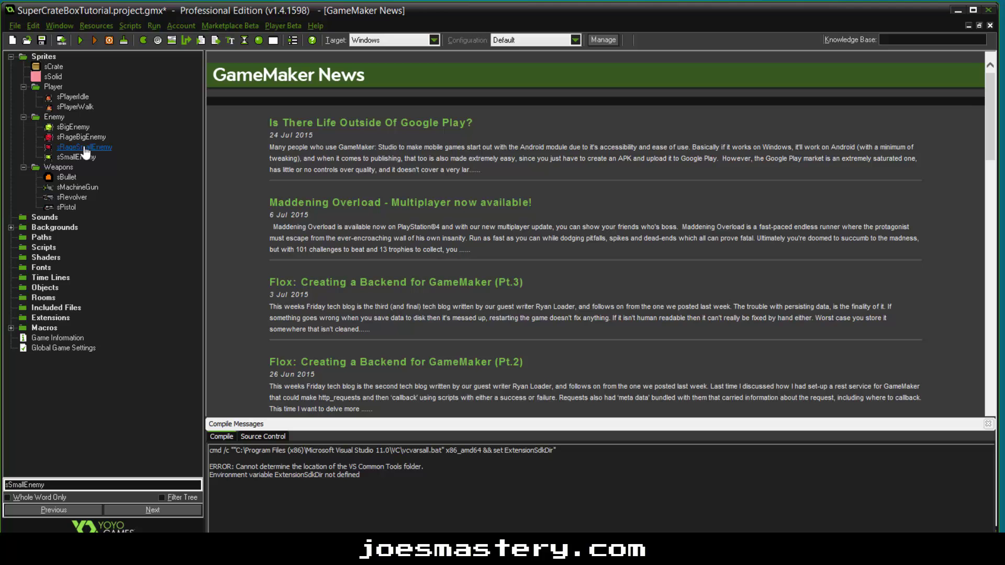
double_click(105, 138)
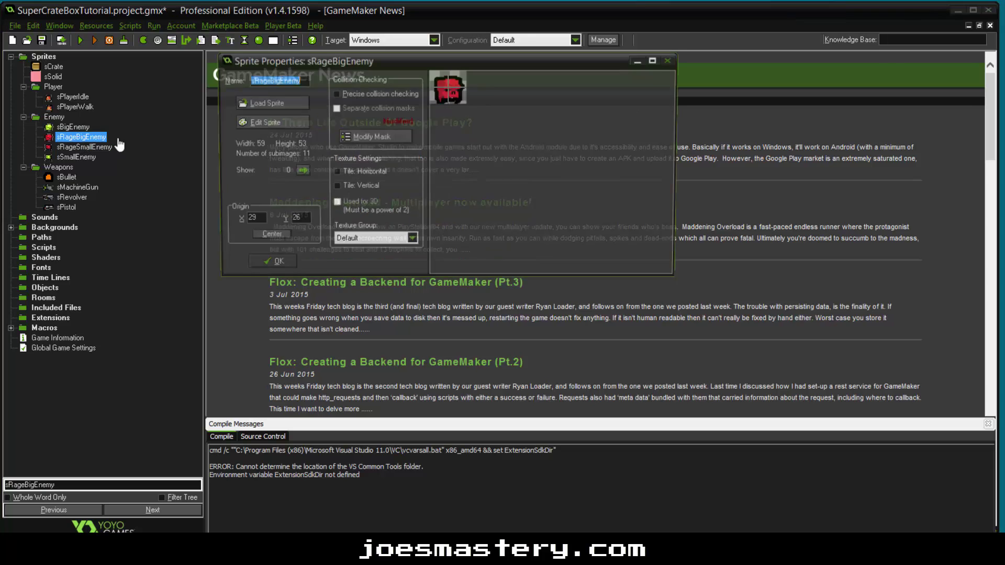
click(254, 268)
double_click(87, 147)
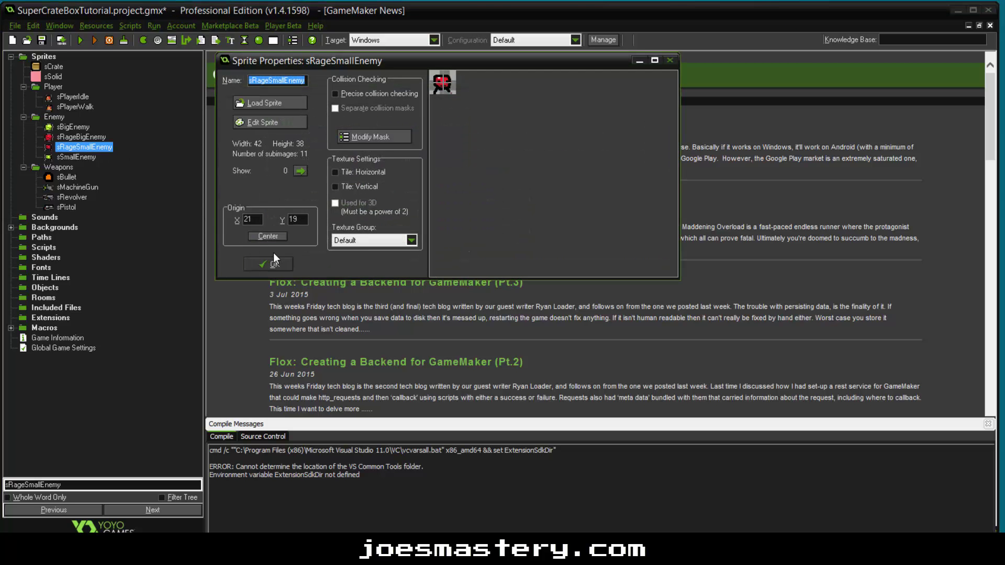
click(270, 262)
- Review the size and origin properties of the sBullet, sMachineGun and sRevolver weapon sprites
double_click(67, 177)
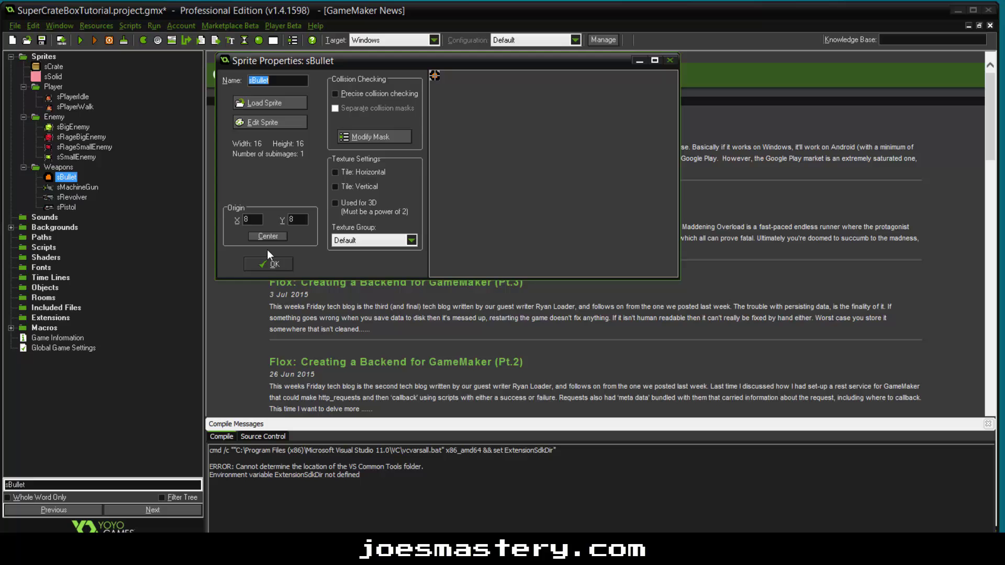
click(288, 264)
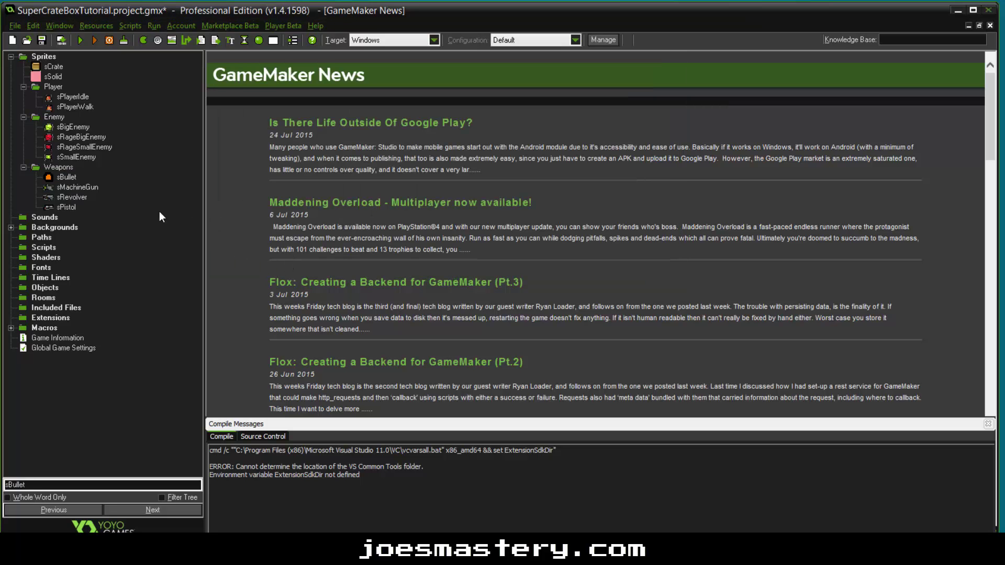
double_click(77, 187)
click(252, 266)
double_click(72, 197)
click(272, 263)
- Examine the bgLvlOne background's properties and its transparent areas in the image editor without changing anything
double_click(23, 229)
double_click(54, 237)
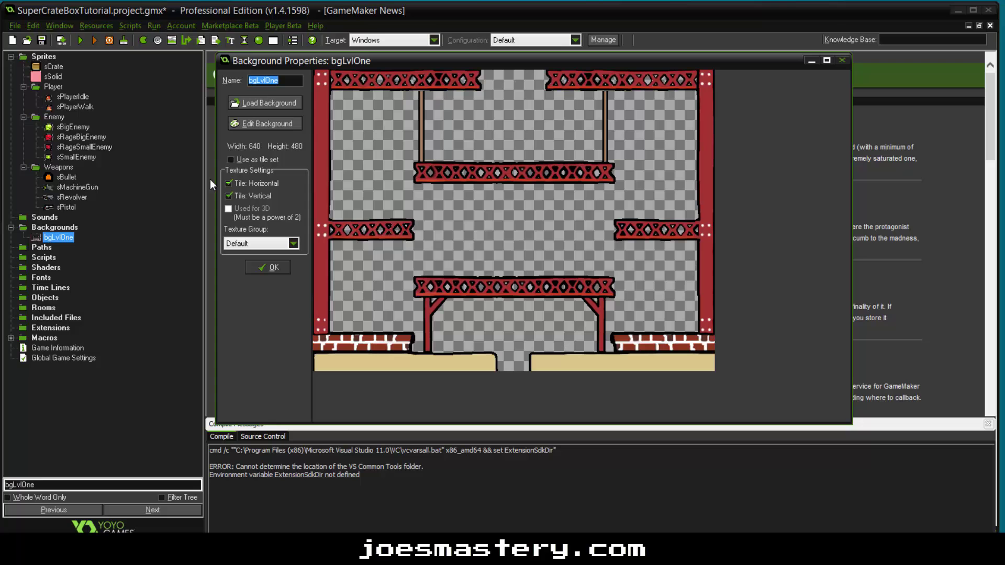
click(255, 127)
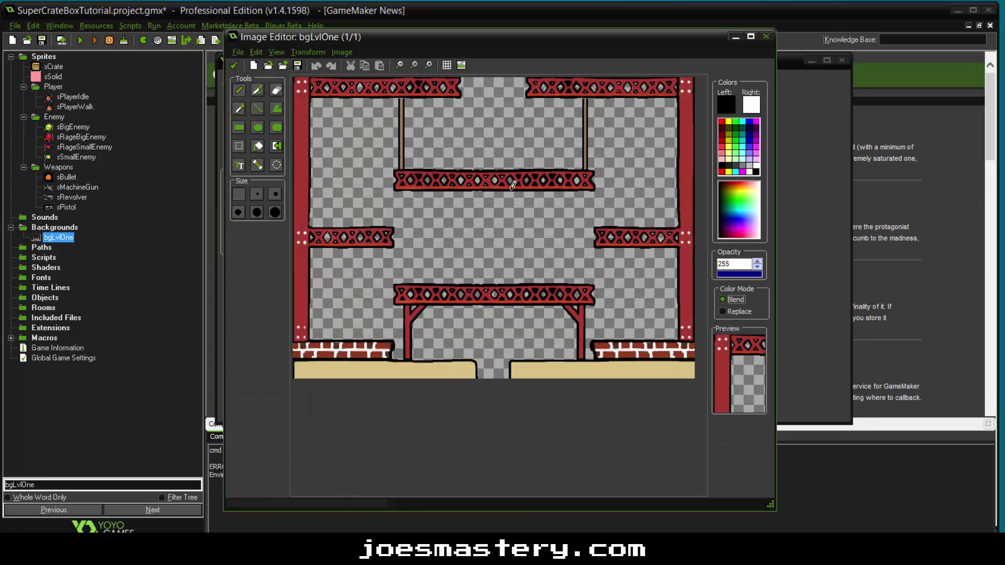
scroll(506, 190, up, 4)
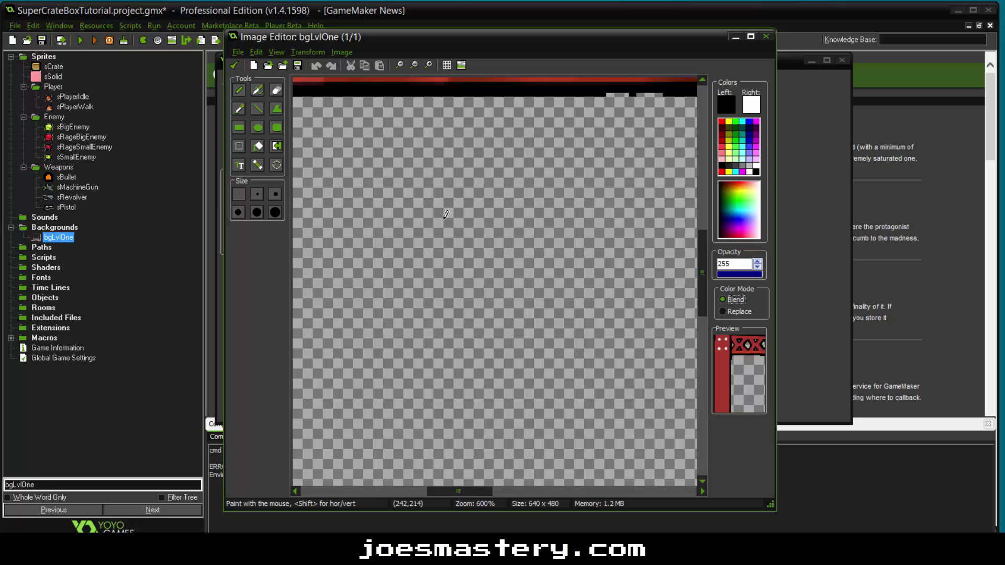
scroll(443, 215, down, 2)
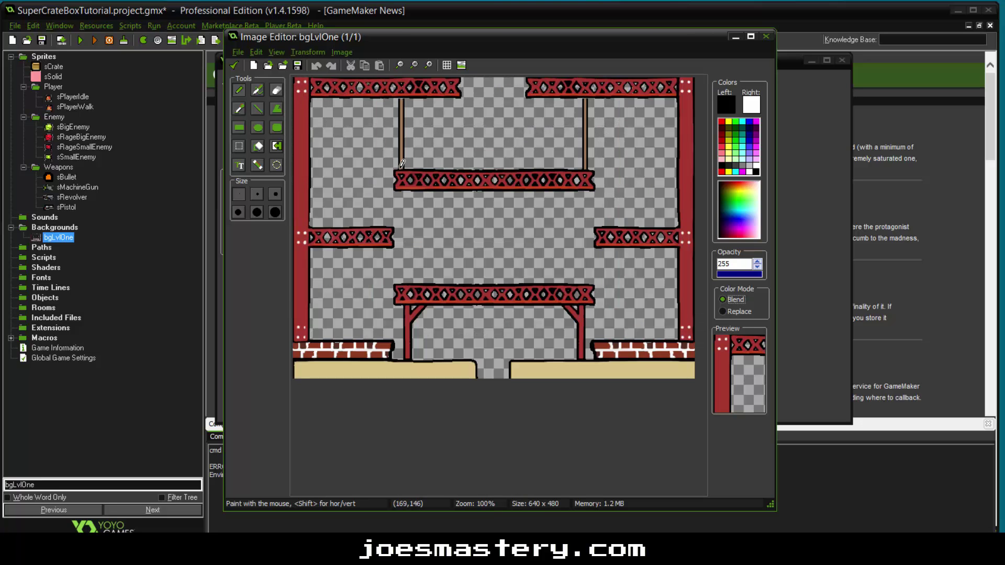
click(234, 65)
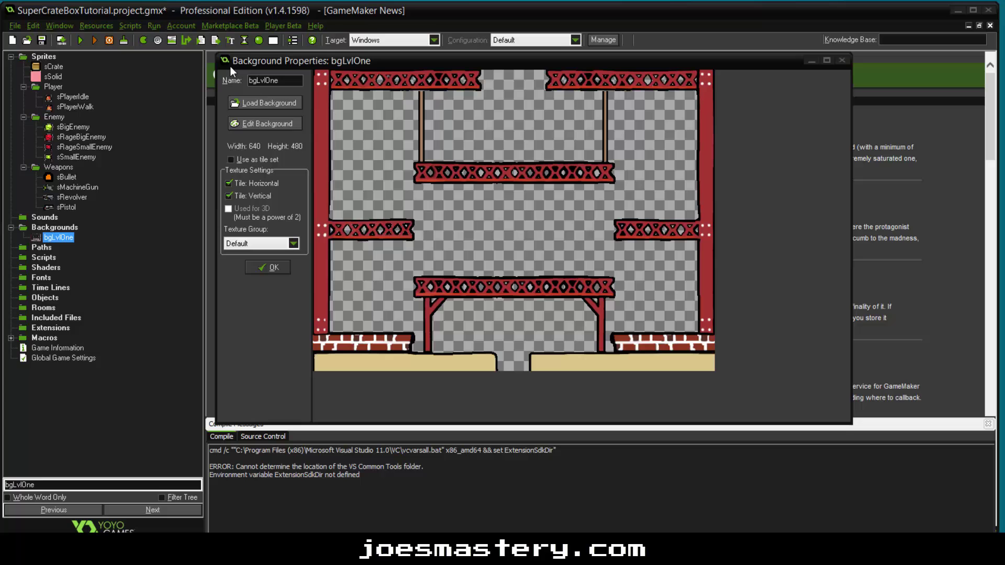
click(267, 268)
double_click(59, 238)
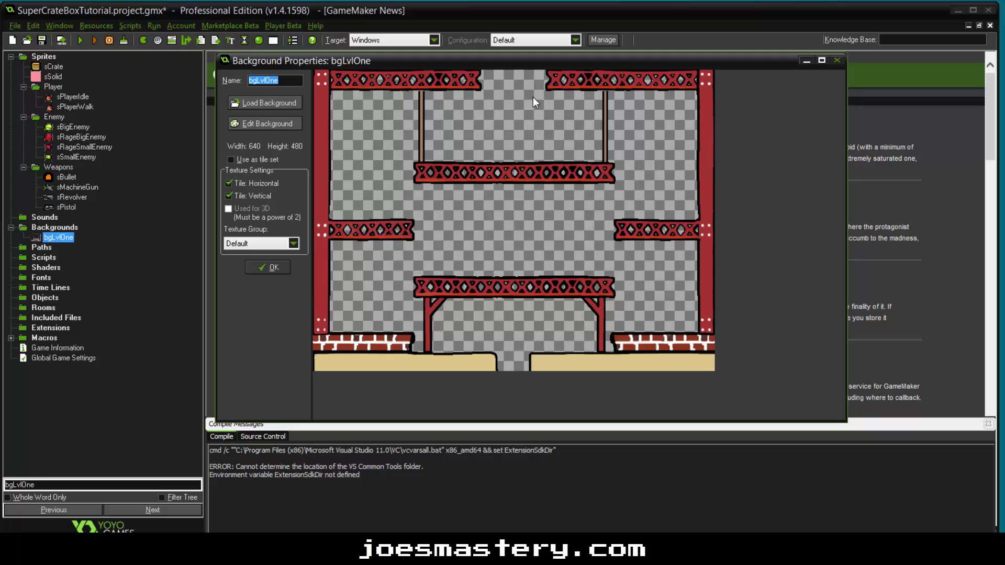
click(267, 267)
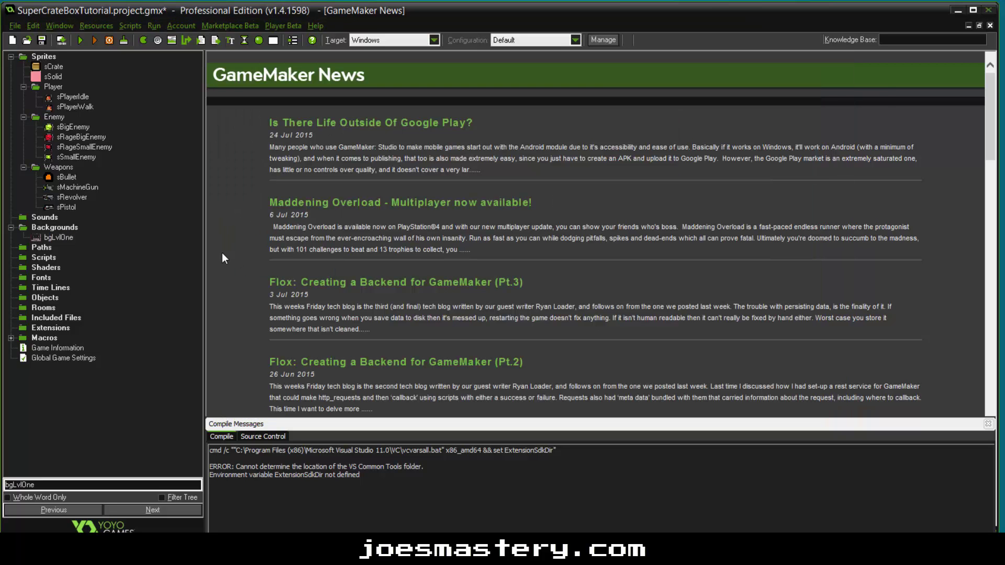
- Create a new room named rmOne with a width of 640 and a height of 480
right_click(45, 308)
click(63, 319)
drag(264, 125, 234, 129)
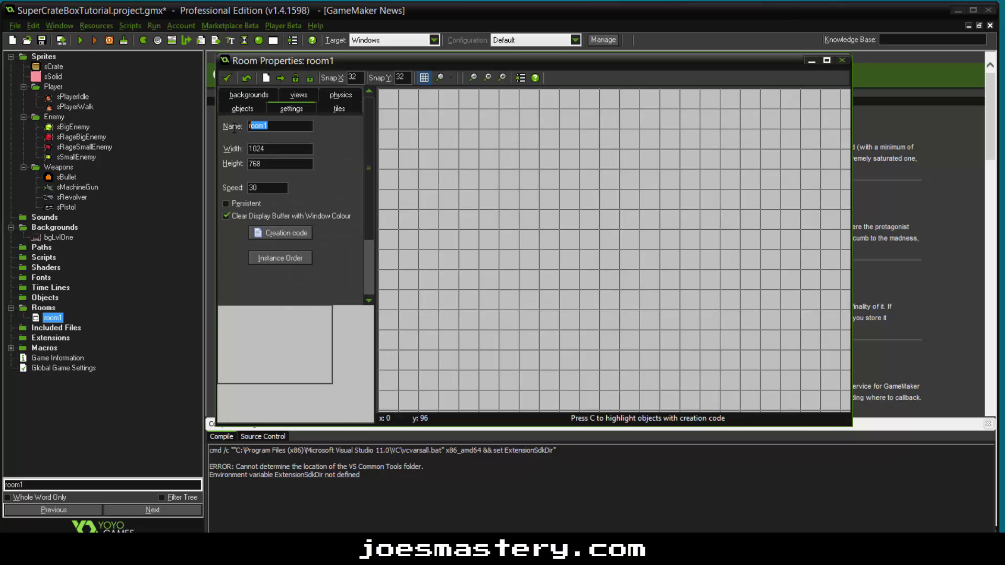
text(rmOne)
key(Tab)
text(640)
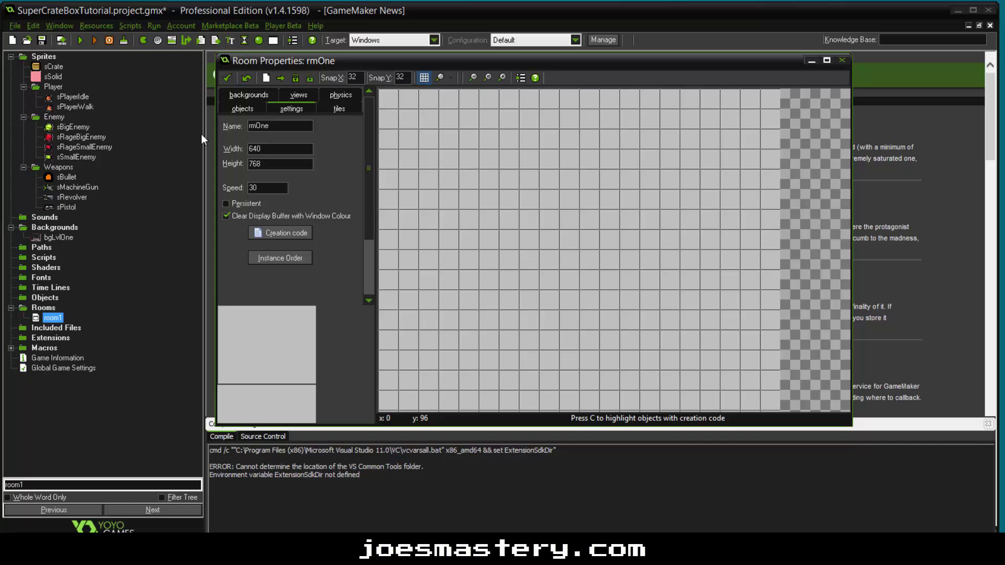
key(Tab)
text(480)
scroll(614, 187, down, 1)
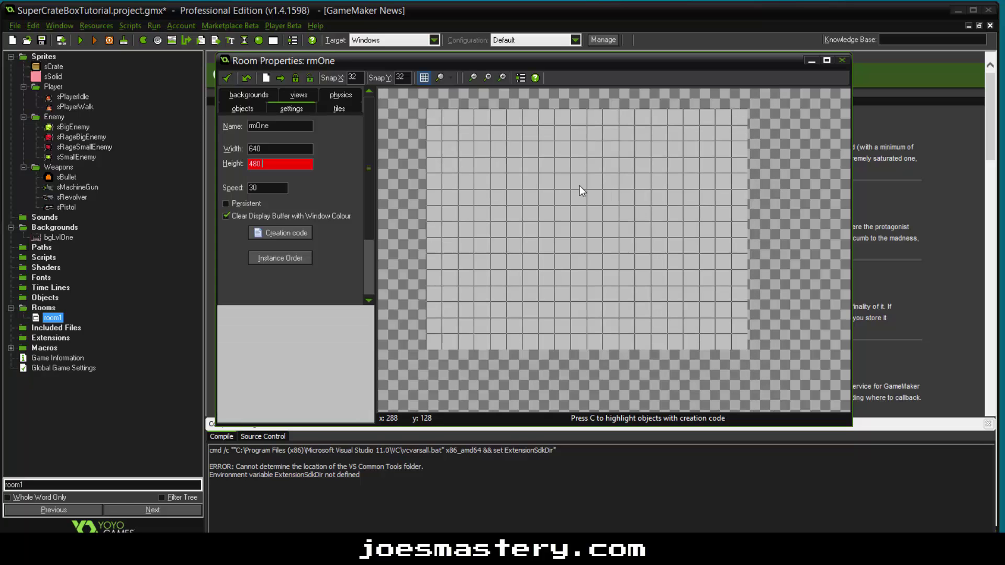
middle_drag(579, 186, 579, 209)
scroll(580, 209, up, 1)
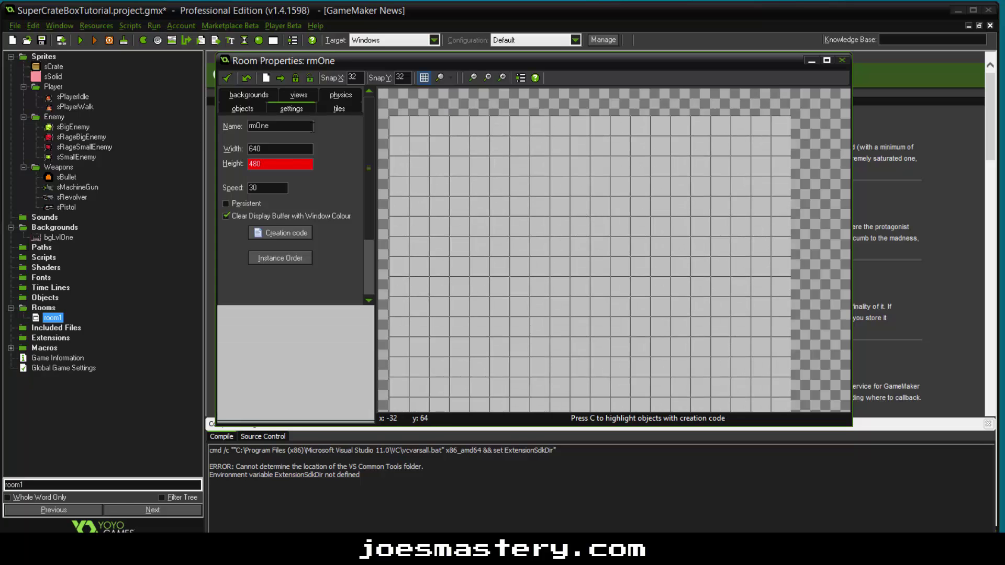
- Make Background 0 visible when the room starts and set the room's background color to aqua (red 141, green 243, blue 233)
click(253, 98)
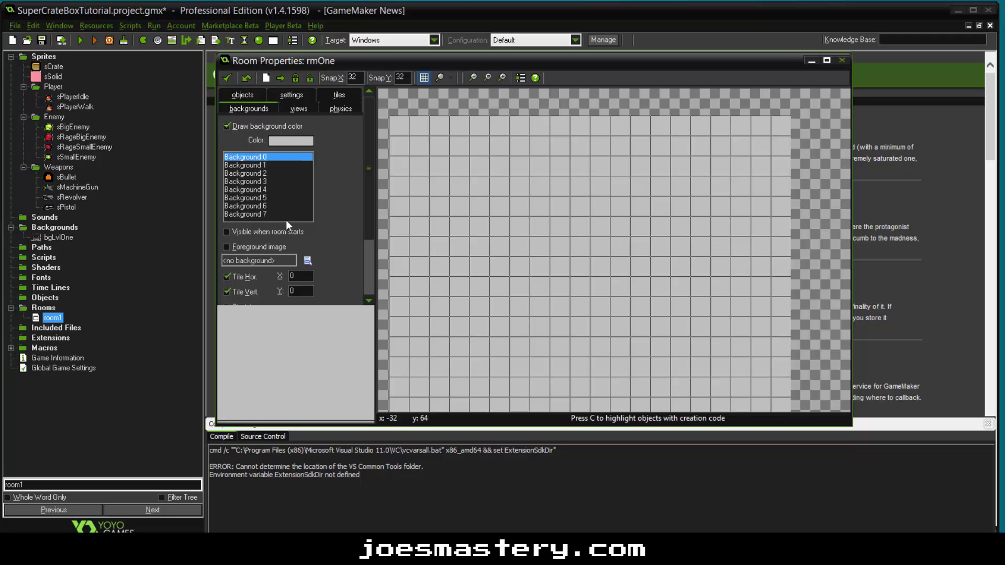
click(269, 233)
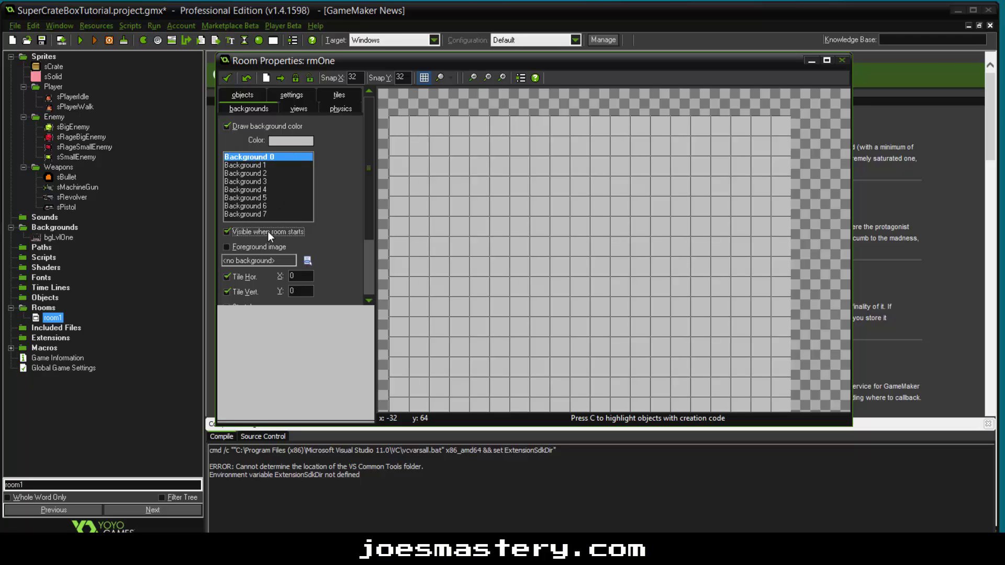
click(314, 139)
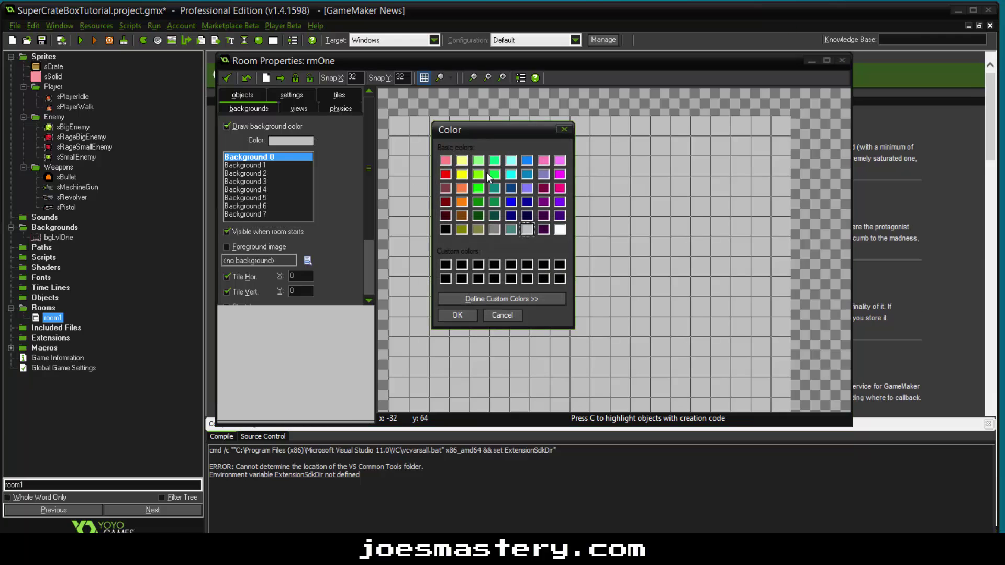
click(514, 296)
click(630, 167)
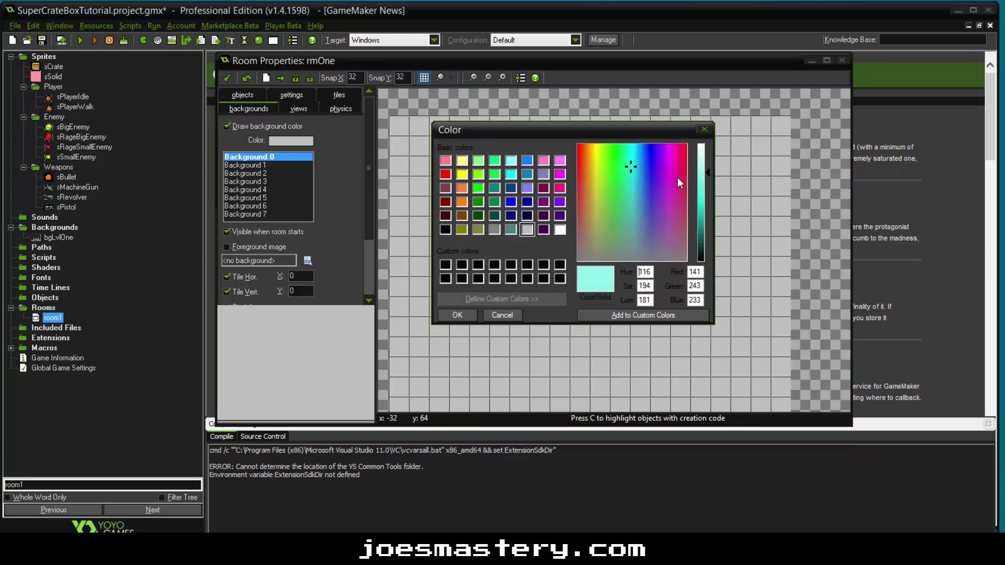
click(456, 315)
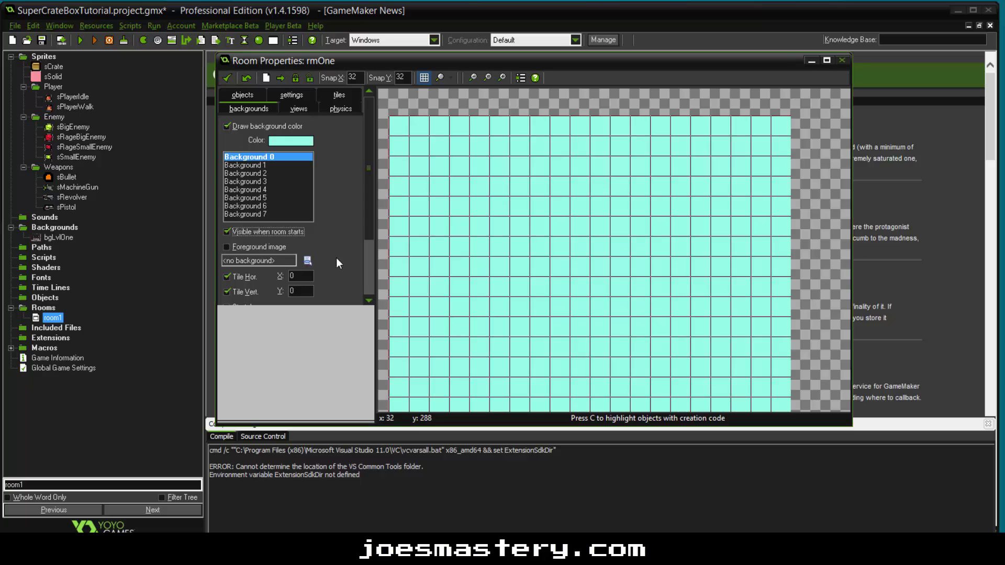
- Assign the bgLvlOne image to Background 1 of the room
click(275, 165)
click(307, 260)
click(297, 285)
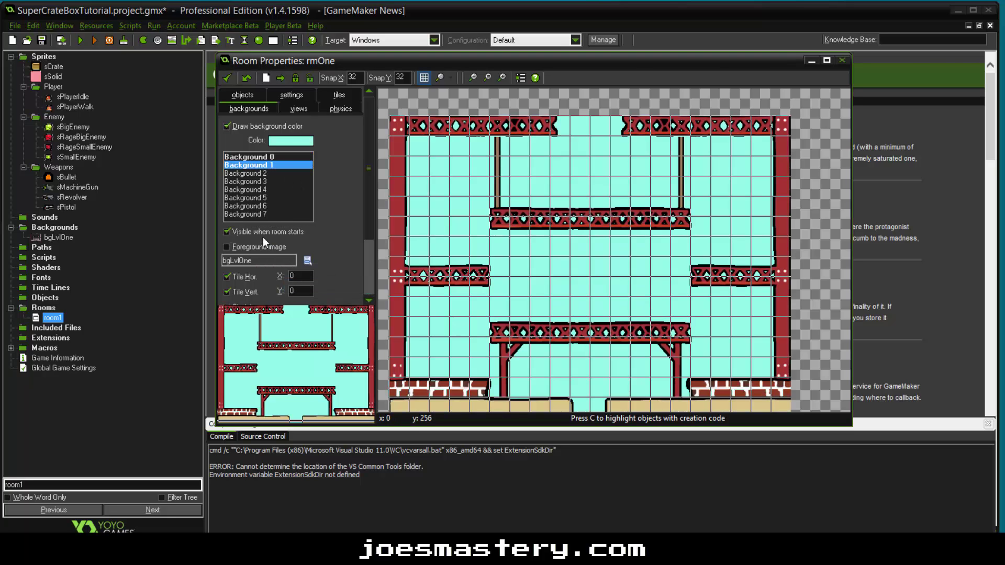
- Change the room's background color to a pale grey-blue with red 177, green 216 and blue 216
click(271, 156)
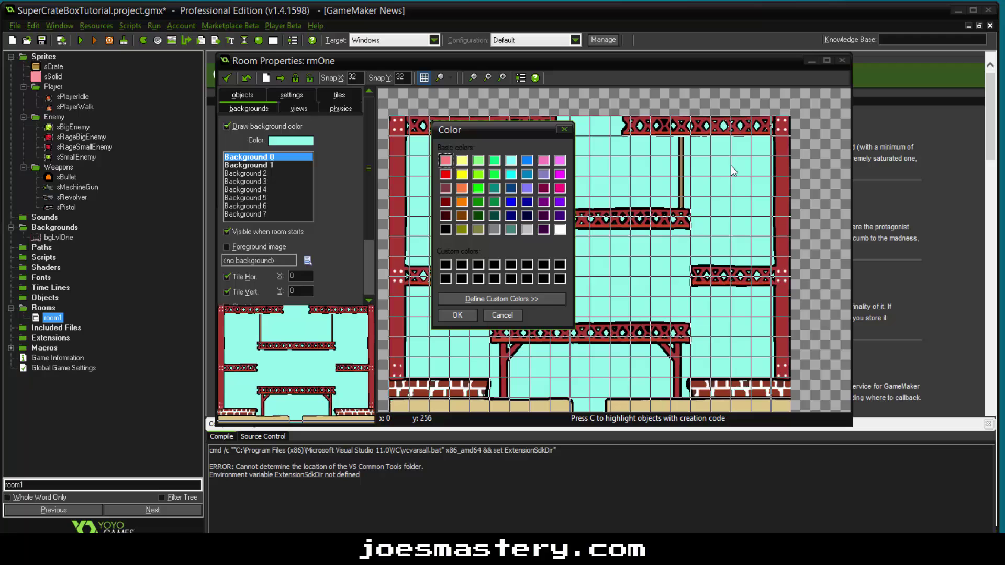
click(502, 298)
click(510, 229)
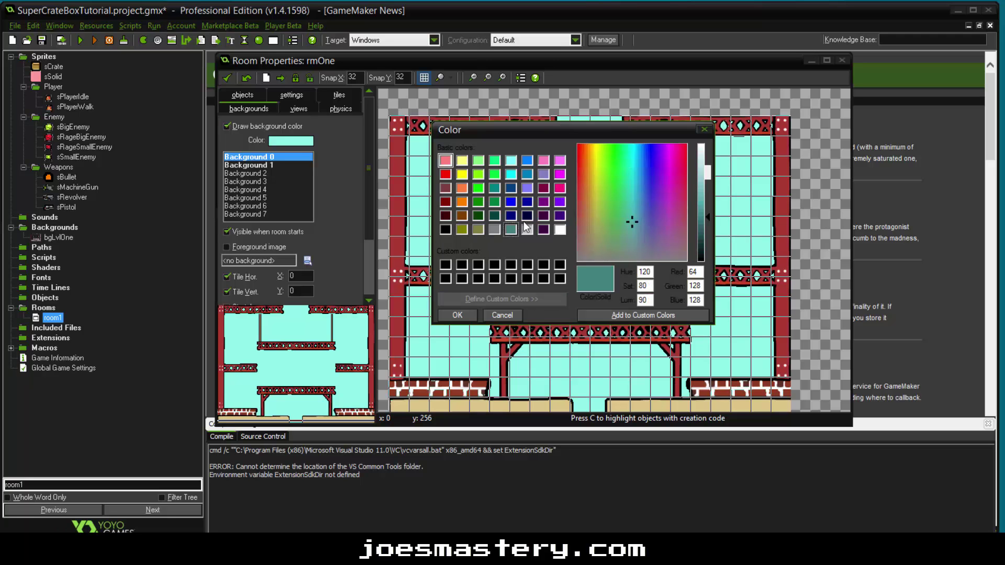
drag(707, 166, 704, 172)
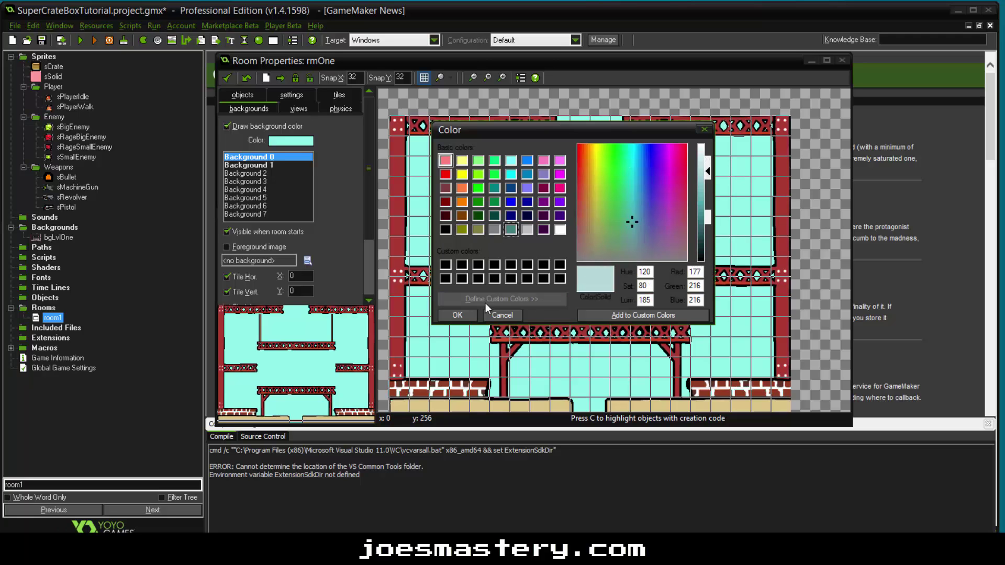
click(469, 312)
- Hide the grid in the rmOne room view
scroll(652, 202, down, 1)
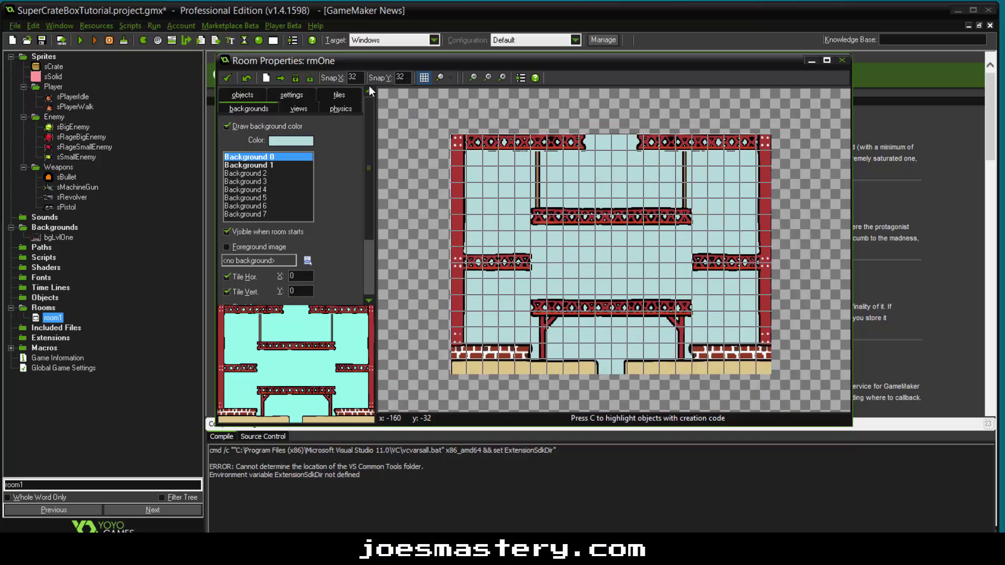
click(425, 79)
scroll(721, 315, up, 1)
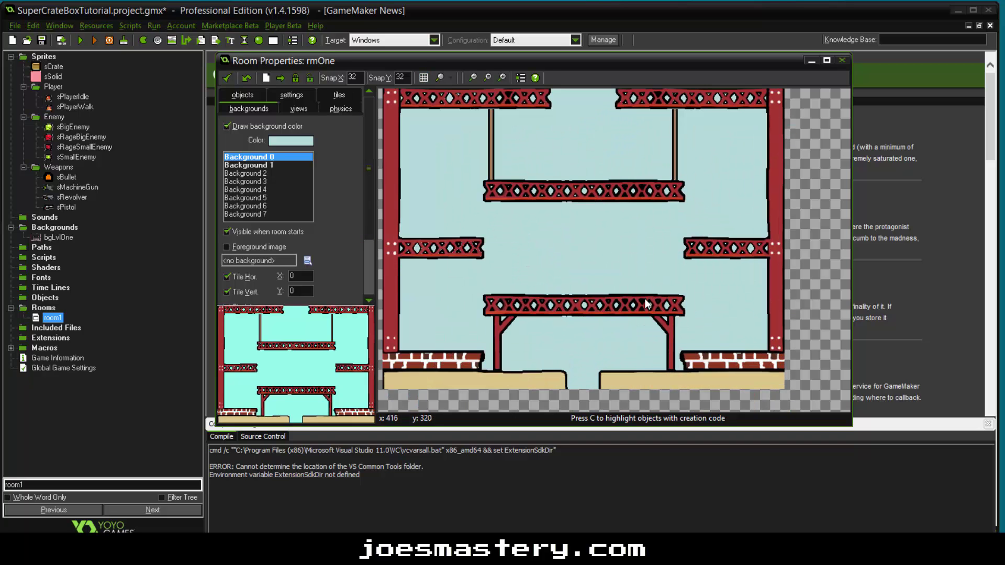
scroll(638, 291, down, 1)
scroll(615, 262, up, 1)
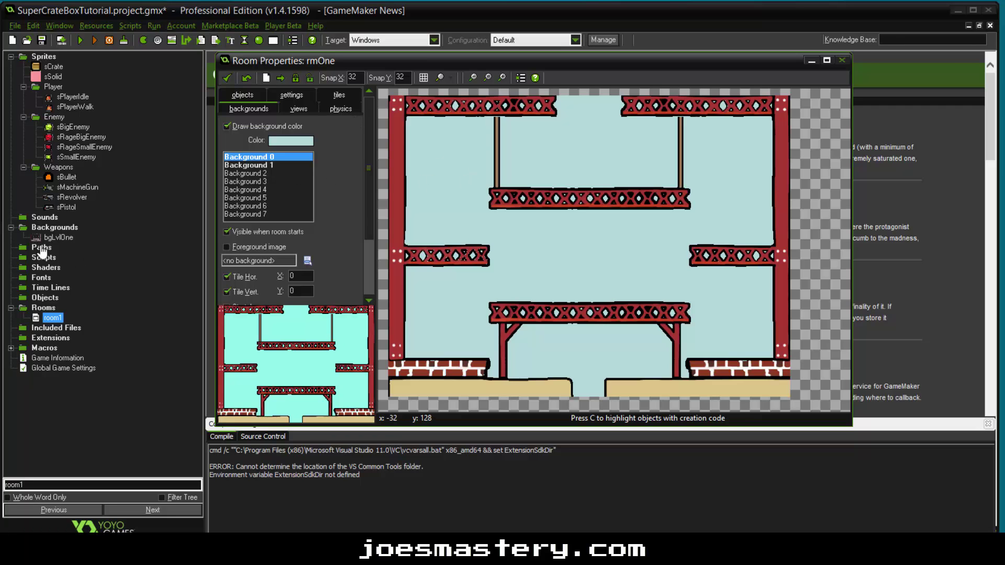
- Create a new object named oSolid and assign the sSolid sprite to it
right_click(43, 297)
click(52, 303)
text(oSolid)
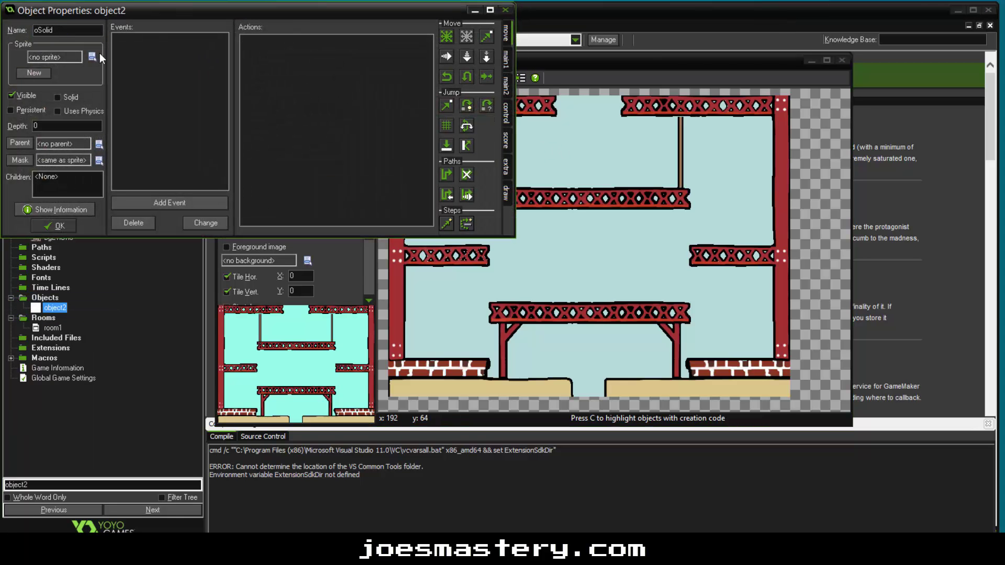
click(92, 56)
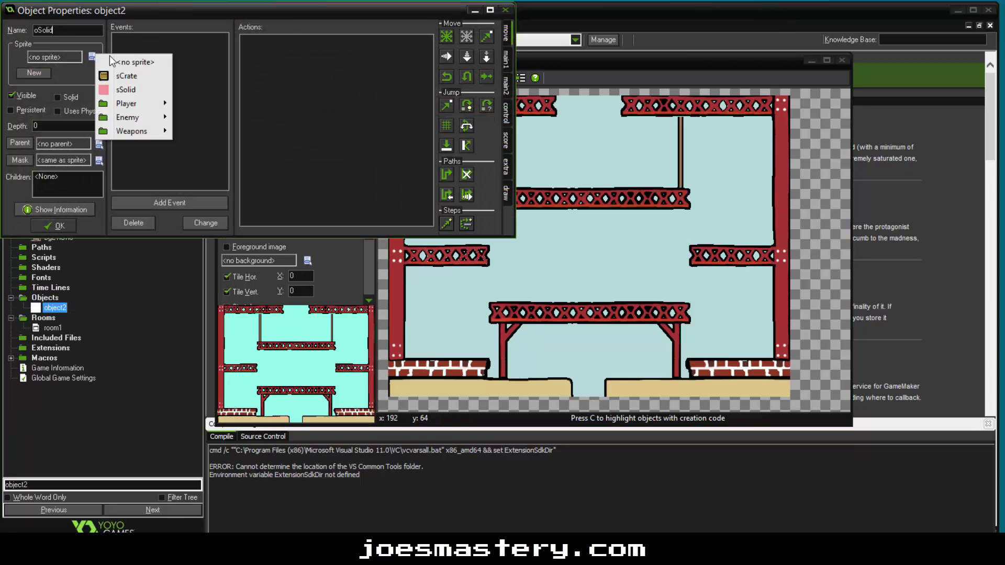
click(121, 74)
click(60, 225)
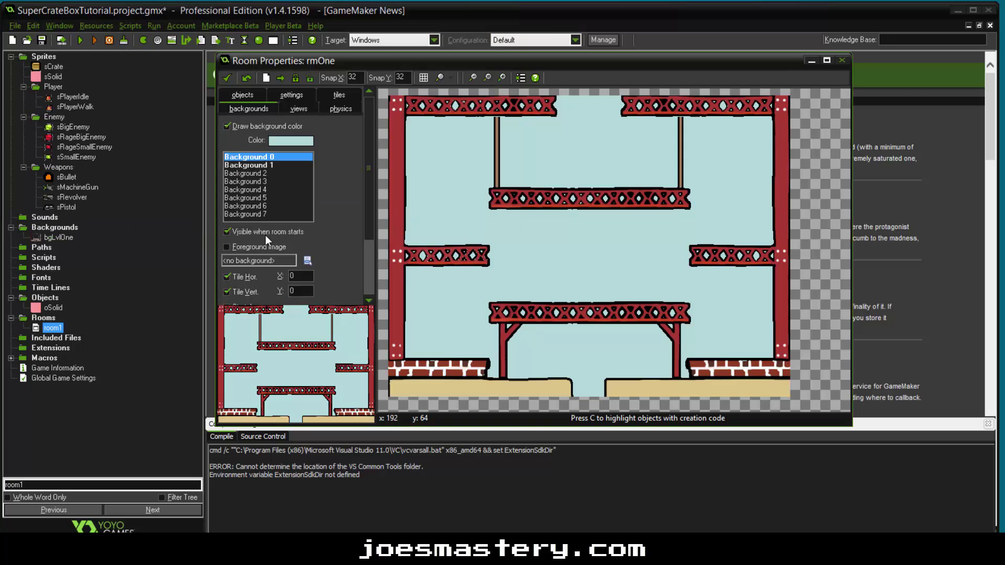
- Turn off the Visible option of the oSolid object and confirm its properties
click(241, 94)
double_click(53, 308)
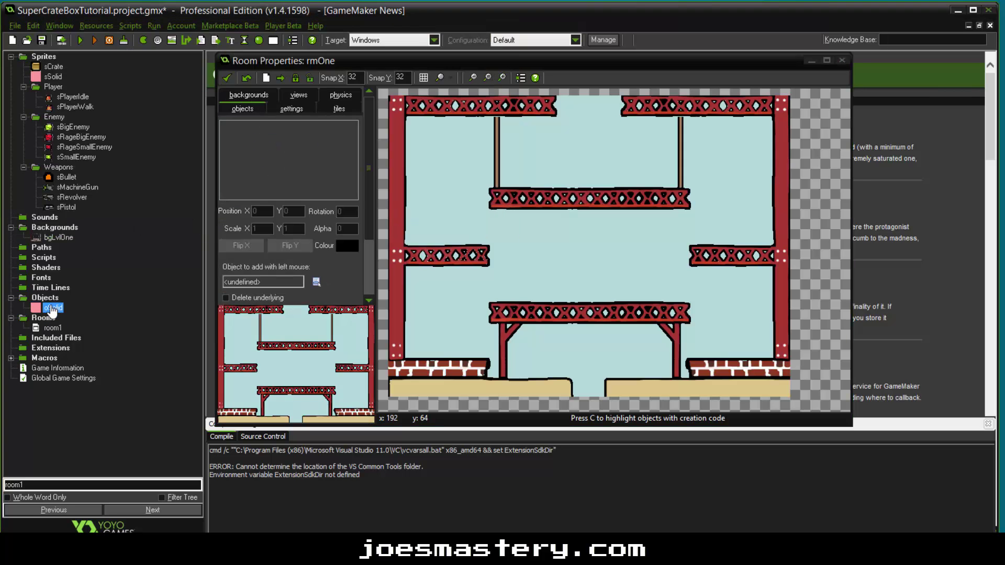
drag(238, 14, 521, 189)
click(301, 265)
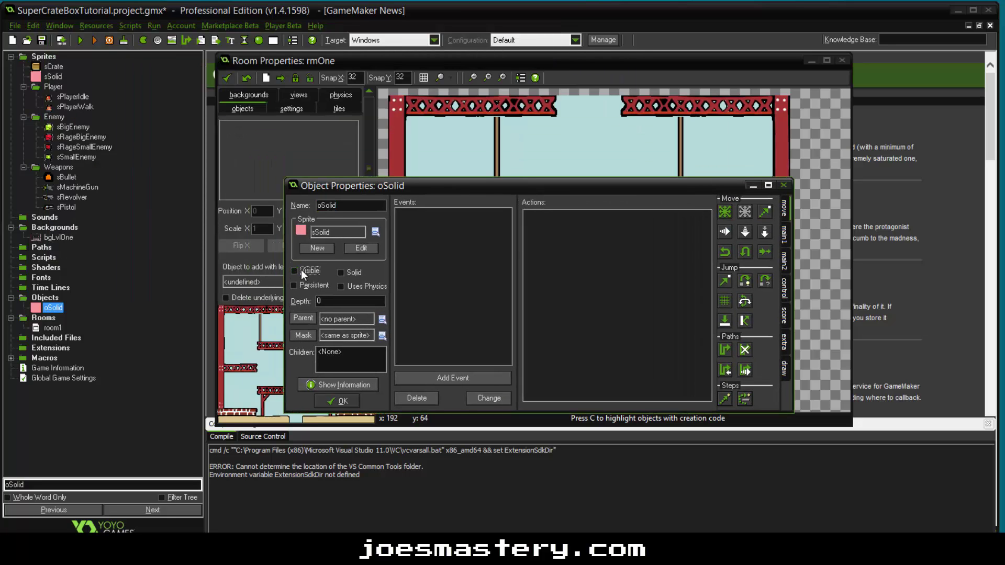
click(335, 404)
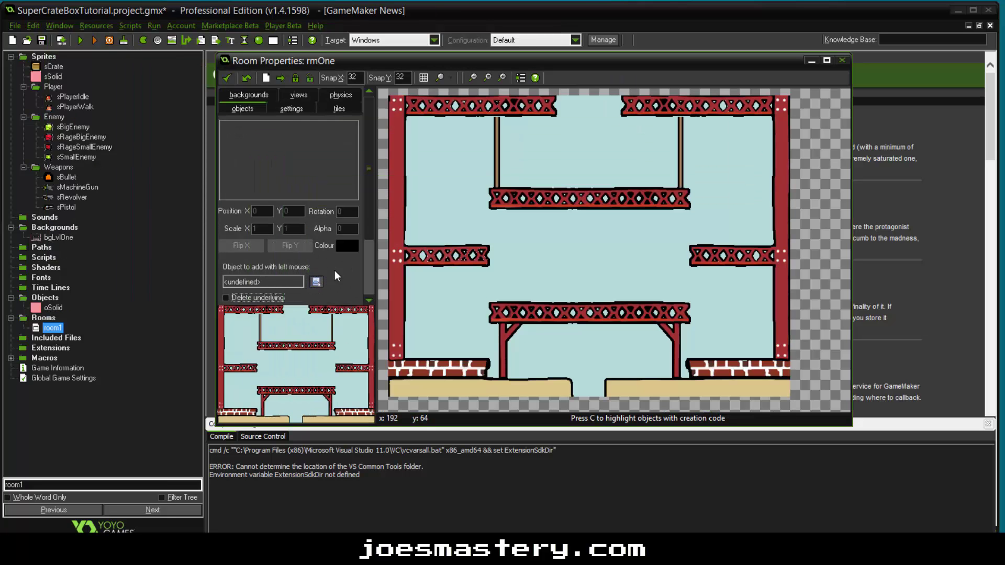
- Choose oSolid as the object to place in the room and show the grid with X and Y snap set to 8
click(316, 281)
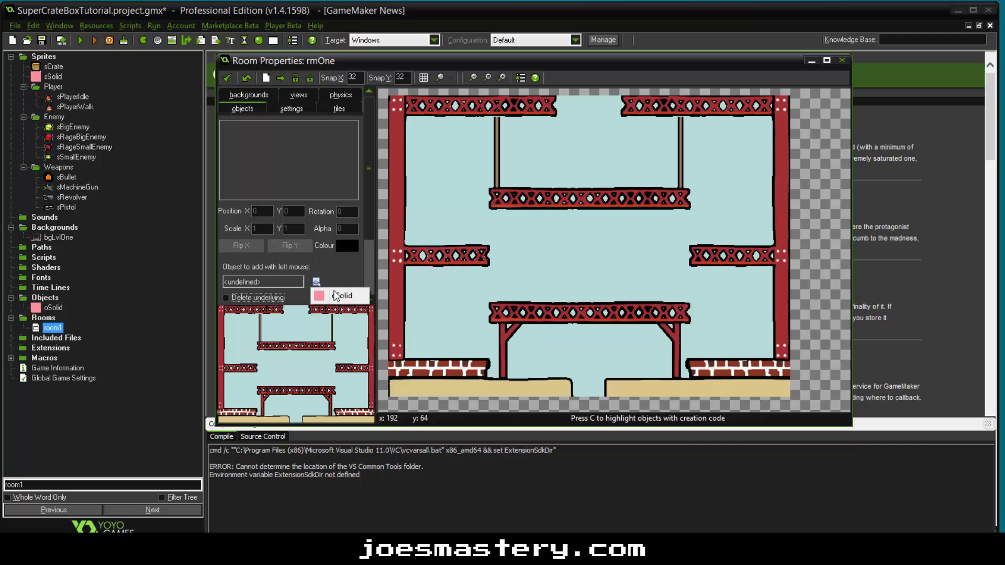
click(337, 294)
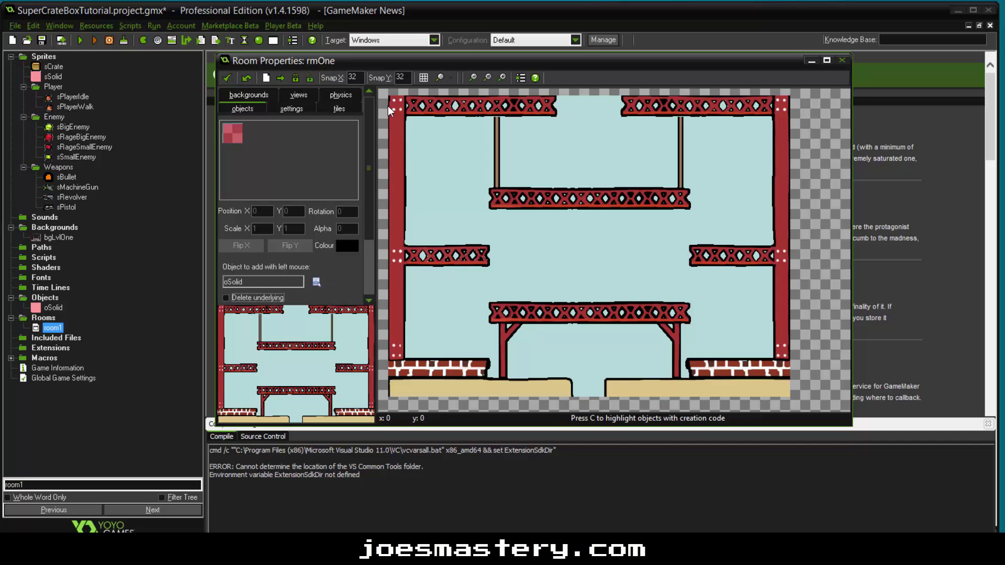
scroll(391, 104, up, 2)
ctrl+scroll(392, 110, up, 1)
click(423, 78)
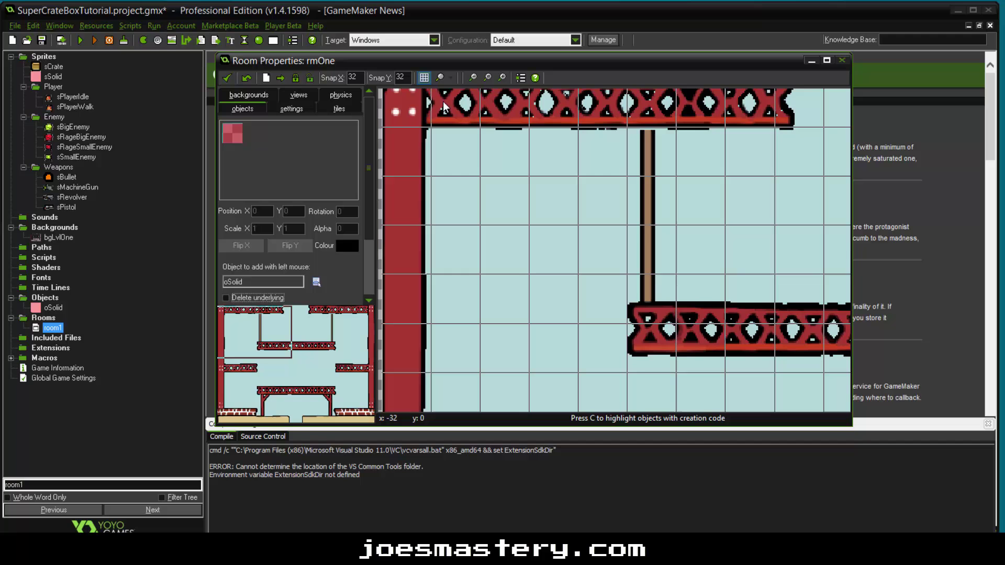
drag(358, 77, 324, 86)
text(8)
key(Tab)
text(8)
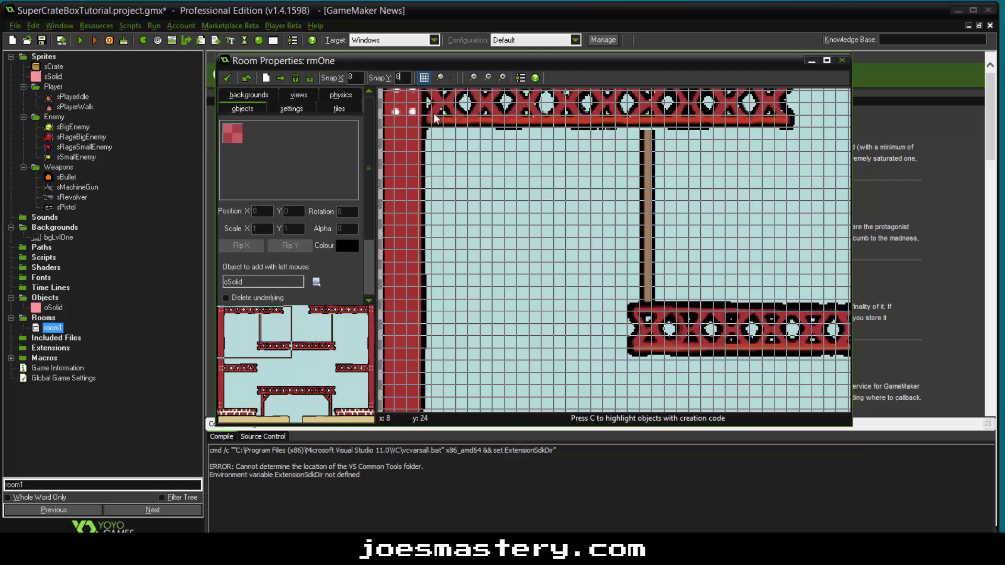
- Place an oSolid instance at 0, 0 and stretch it along the upper-left beam to an X scale of 8.25
scroll(436, 116, down, 2)
scroll(435, 117, down, 2)
scroll(430, 97, up, 6)
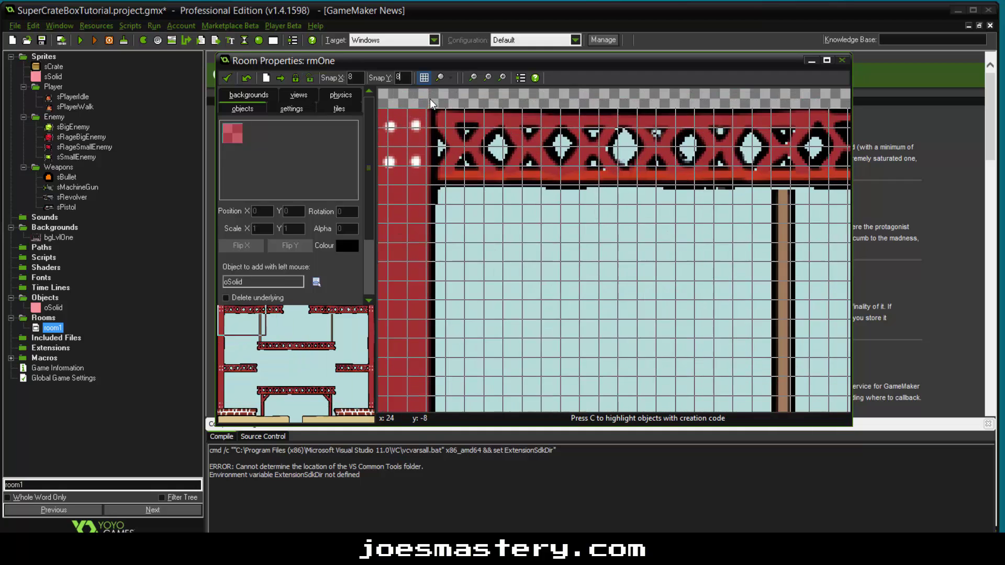
scroll(408, 123, down, 3)
ctrl+scroll(409, 127, down, 1)
ctrl+scroll(410, 127, up, 4)
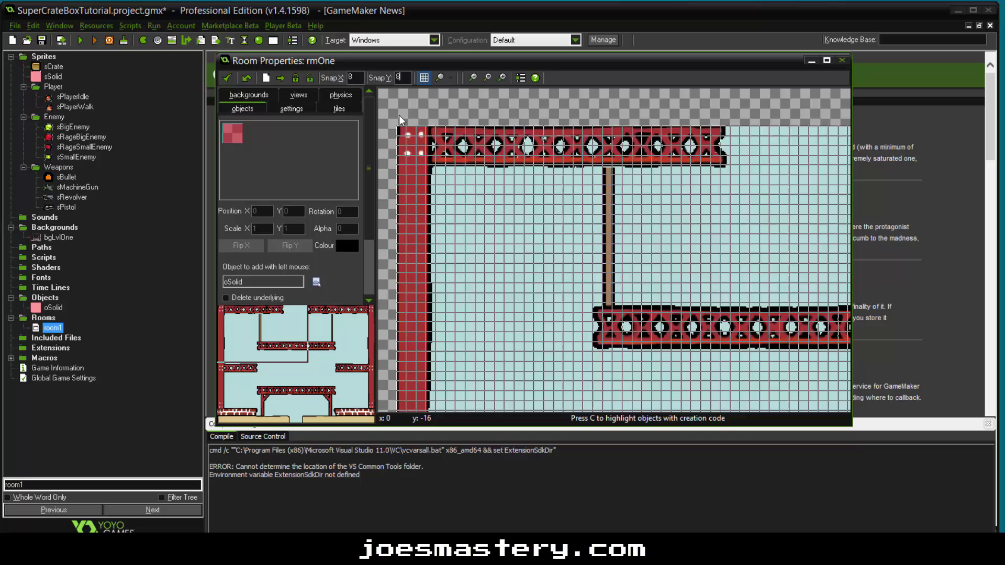
click(395, 151)
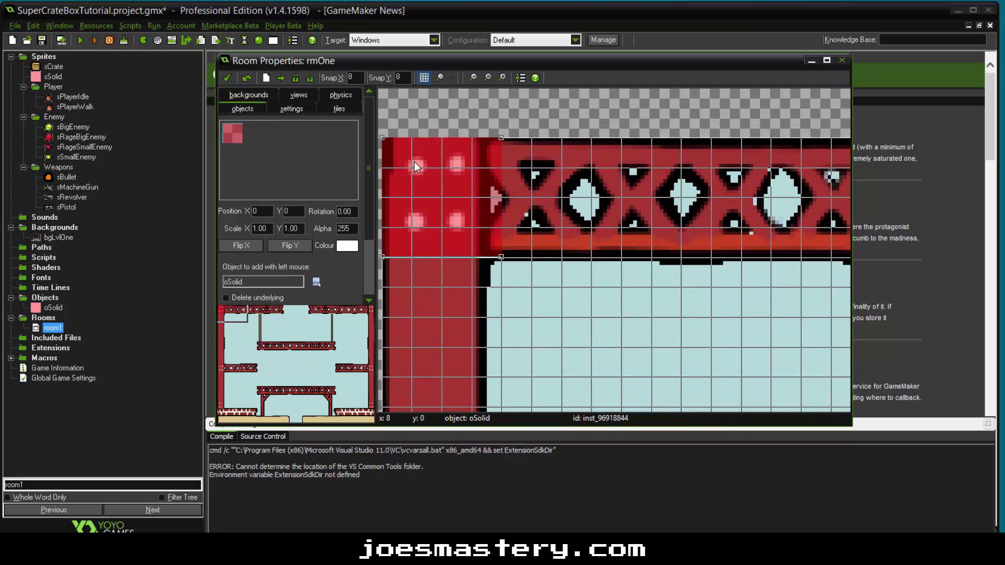
ctrl+scroll(493, 244, down, 2)
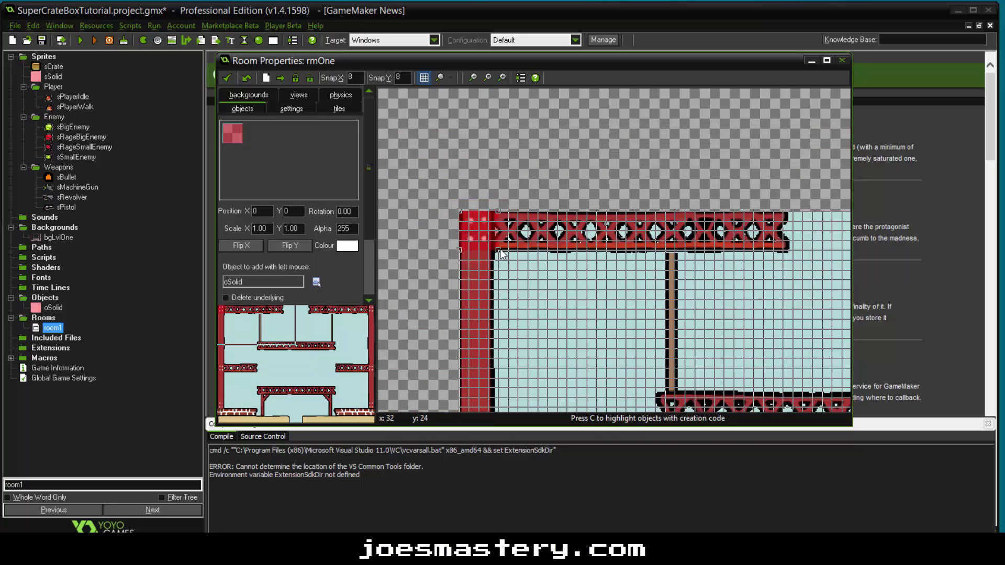
drag(499, 251, 787, 258)
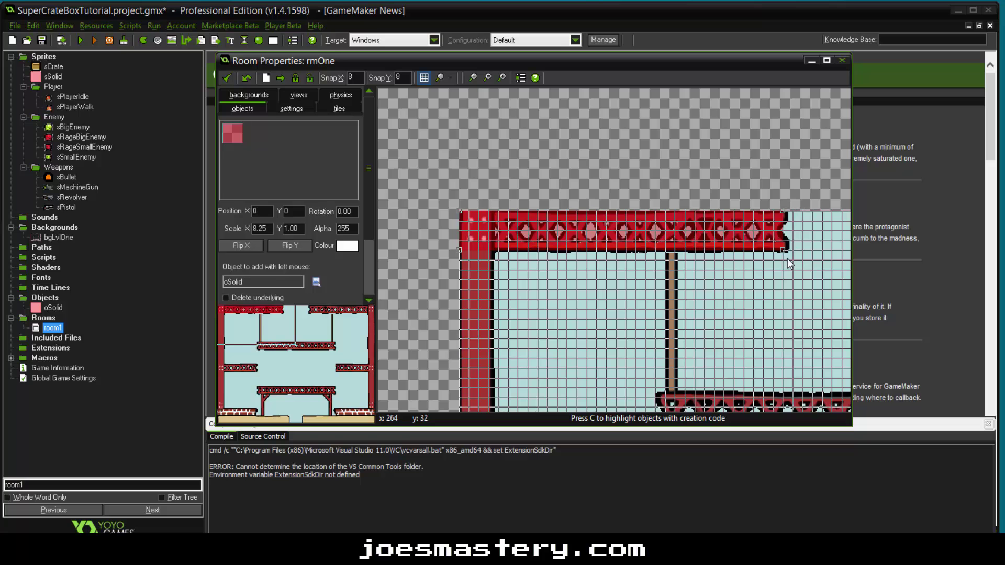
- Extend the upper-left beam's oSolid instance past the grid snap to the beam's right end, with an X scale of 8.38
ctrl+scroll(793, 245, up, 3)
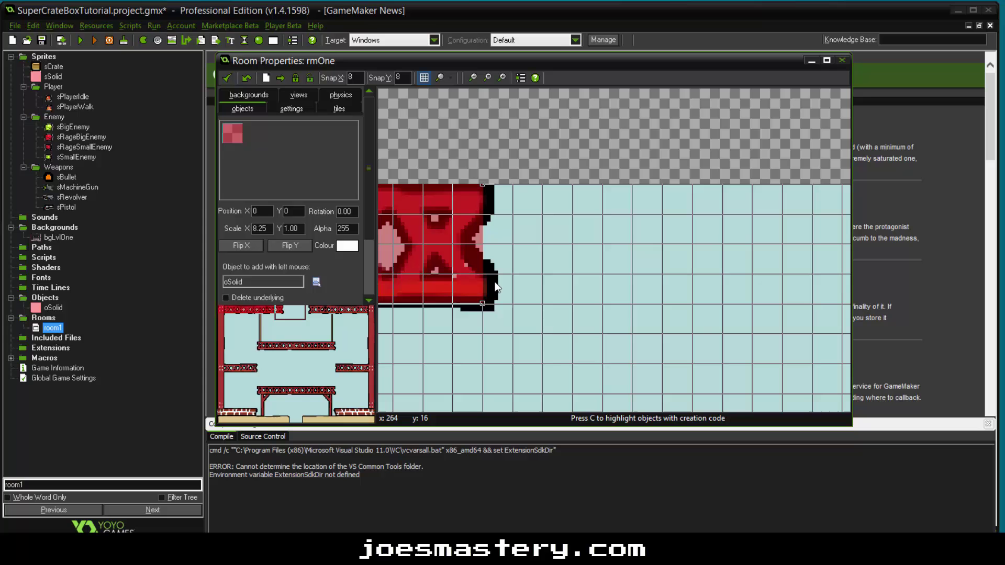
ctrl+scroll(501, 288, down, 3)
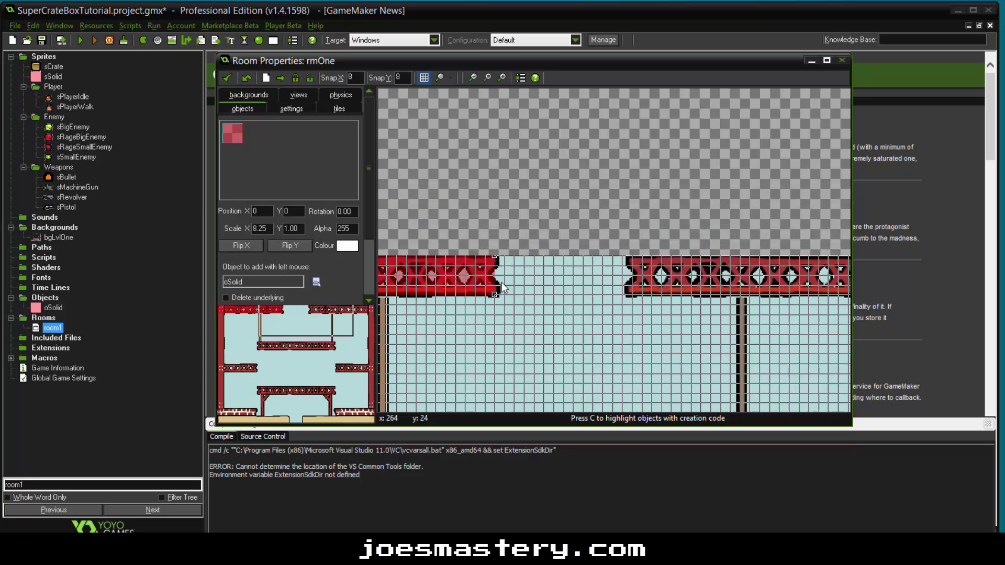
ctrl+scroll(498, 281, up, 2)
ctrl+scroll(484, 296, down, 4)
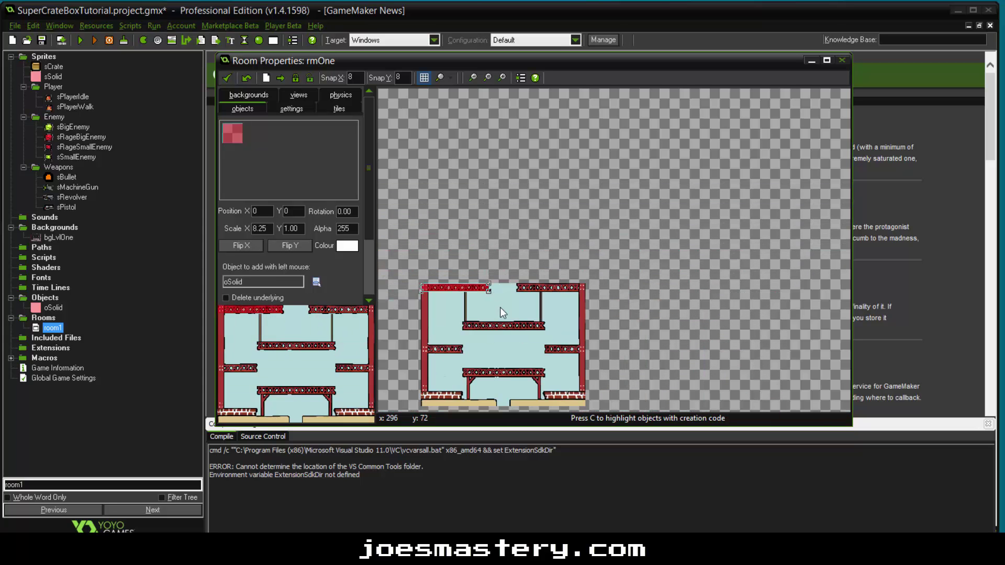
ctrl+scroll(488, 376, up, 4)
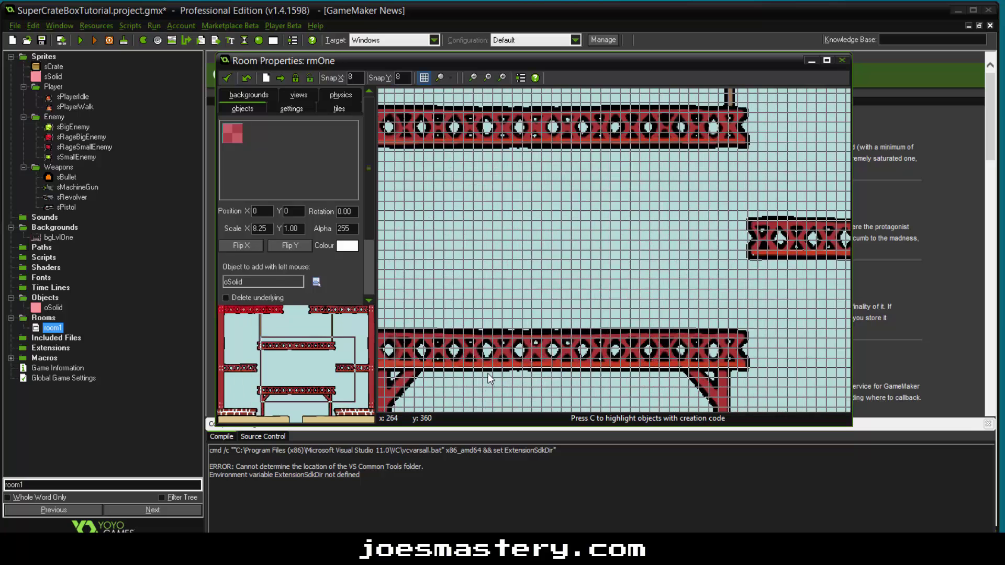
ctrl+scroll(488, 372, down, 3)
ctrl+scroll(483, 354, up, 3)
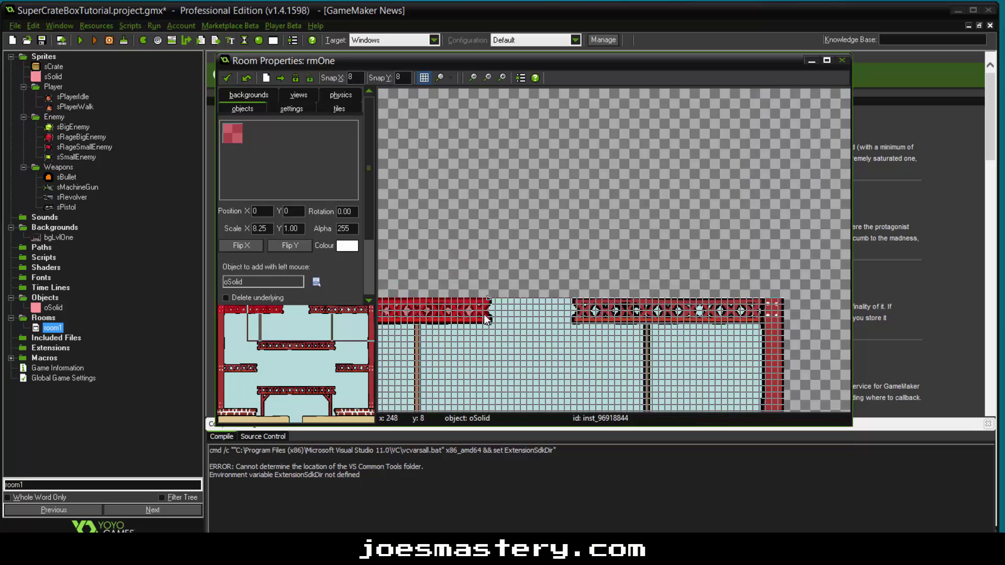
ctrl+scroll(484, 314, up, 4)
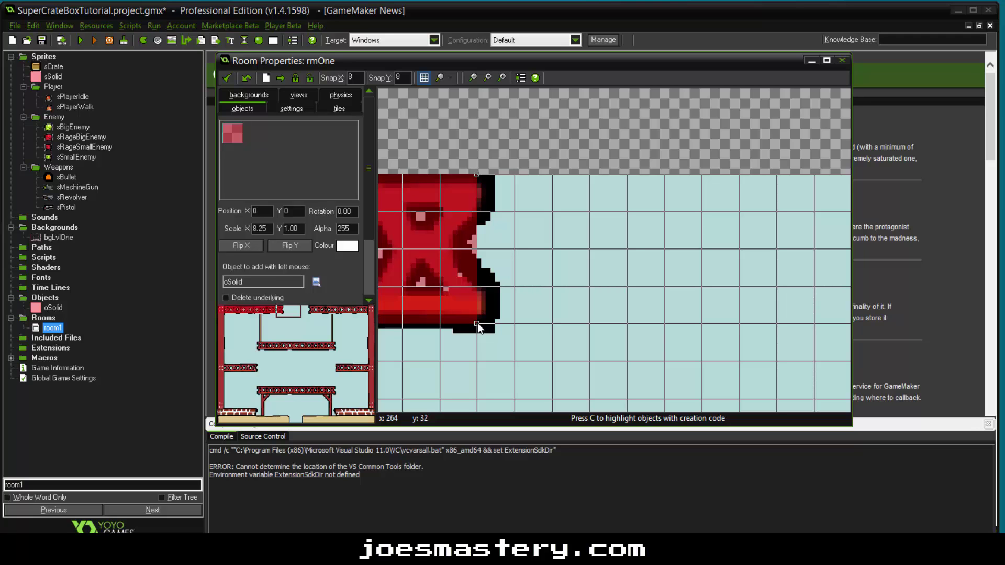
drag(477, 322, 498, 323)
ctrl+scroll(524, 225, down, 3)
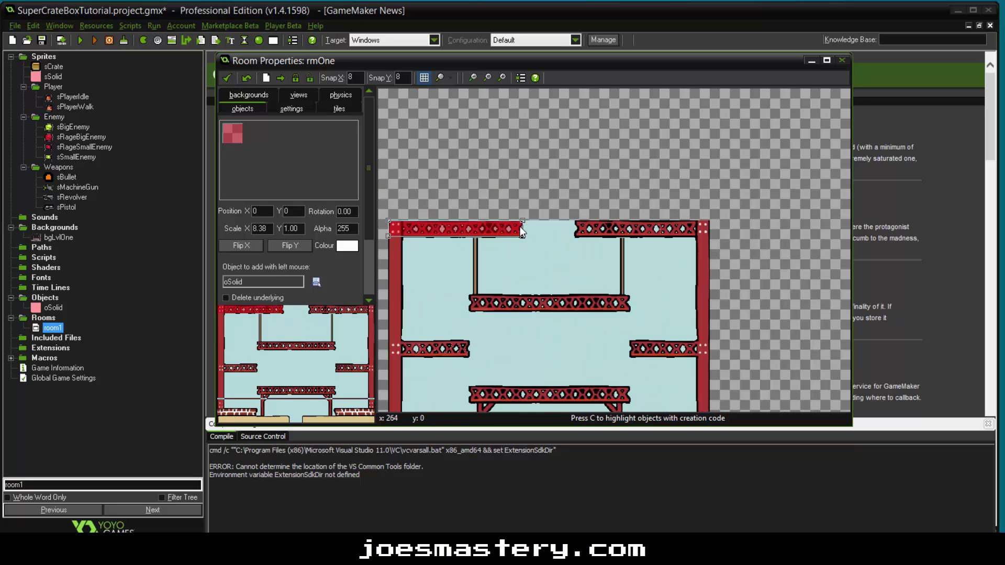
- Fit the oSolid instance at 0, 32 to the width of the left wall, with an X scale of 0.88
ctrl+scroll(382, 249, up, 2)
mouse_move(432, 231)
mouse_down()
mouse_move(435, 204)
mouse_move(441, 232)
mouse_up()
ctrl+scroll(441, 209, down, 2)
ctrl+scroll(446, 221, up, 2)
ctrl+scroll(446, 223, up, 1)
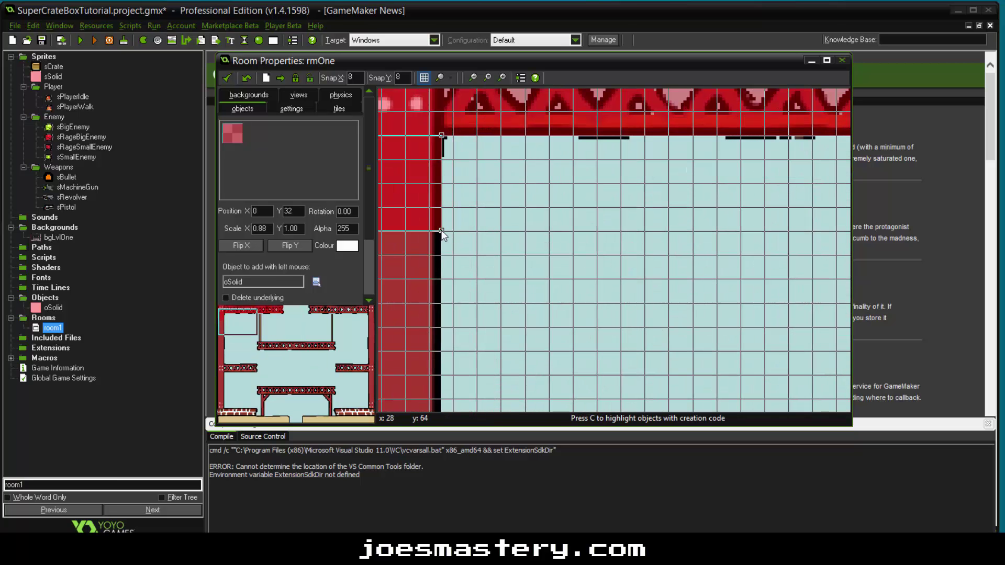
ctrl+scroll(443, 228, down, 1)
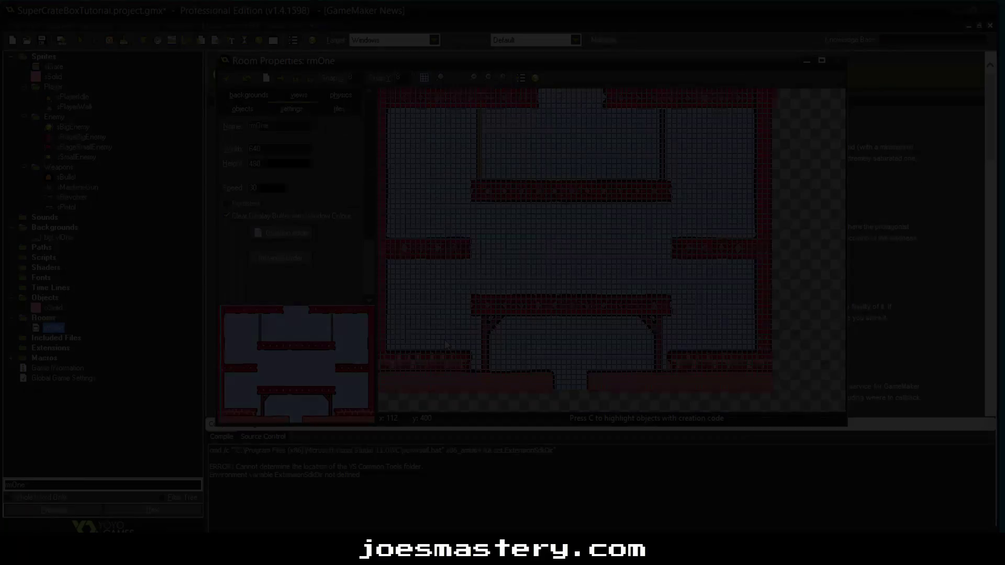
ctrl+scroll(454, 279, down, 1)
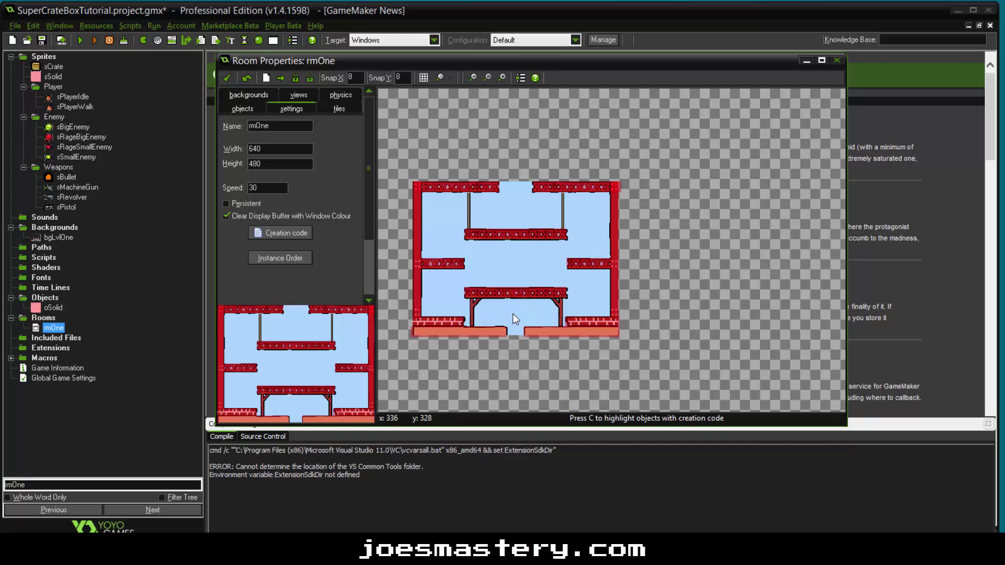
ctrl+scroll(513, 313, up, 1)
ctrl+scroll(492, 210, up, 1)
ctrl+scroll(492, 209, up, 1)
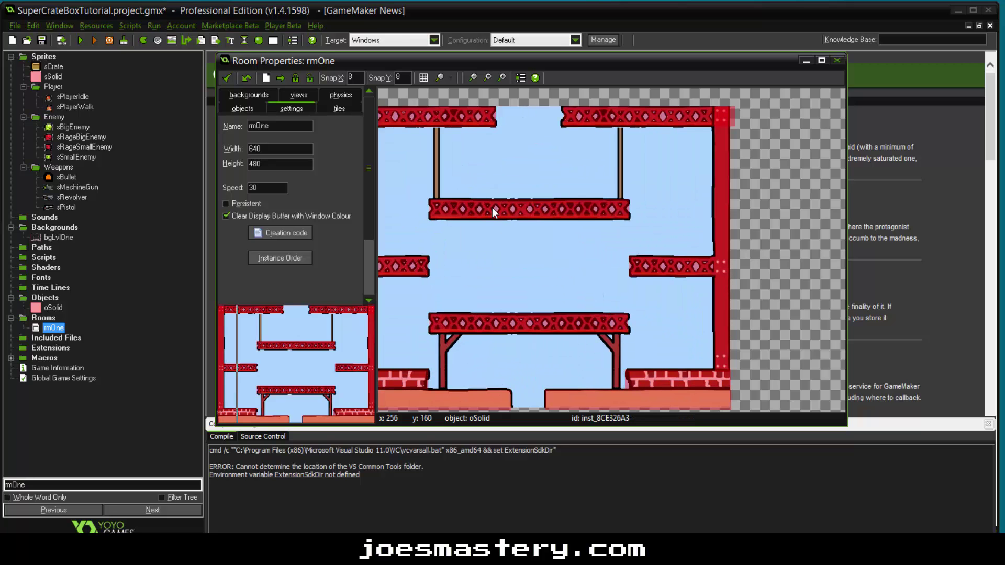
ctrl+scroll(490, 206, down, 1)
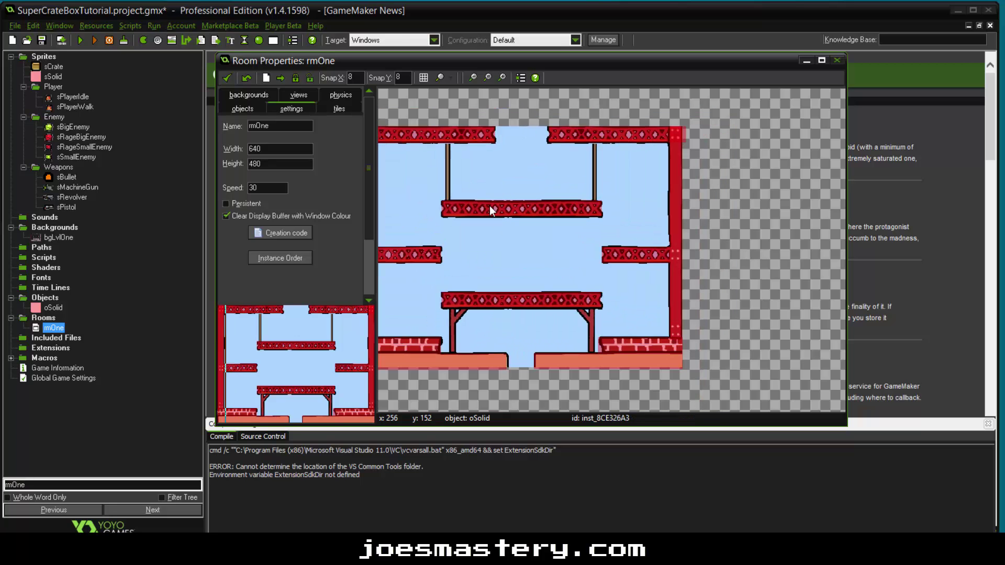
- Create a new object named oPlayer
right_click(37, 298)
click(49, 305)
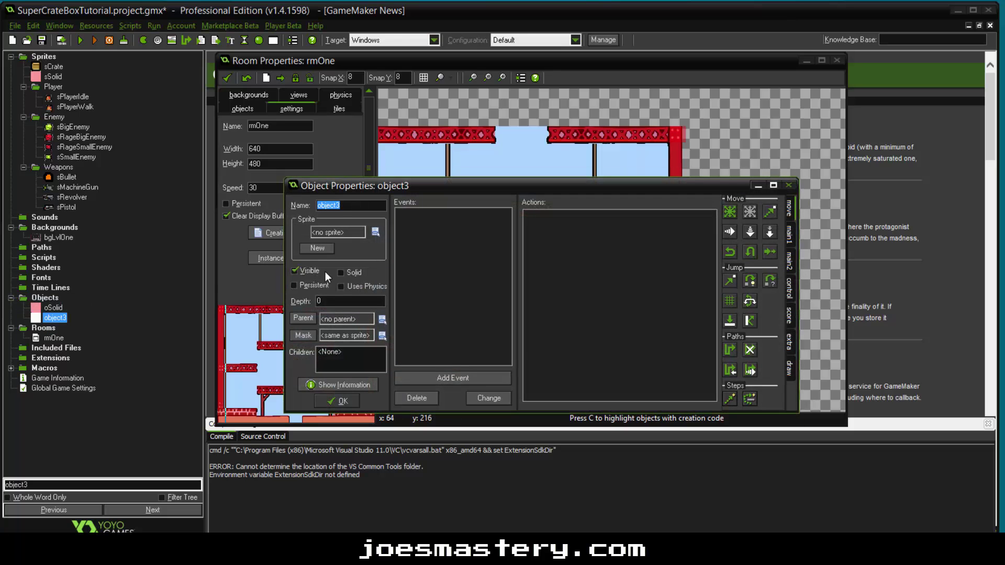
text(oPlayer)
- Add a Create event to oPlayer with an Execute Code action in it
click(453, 377)
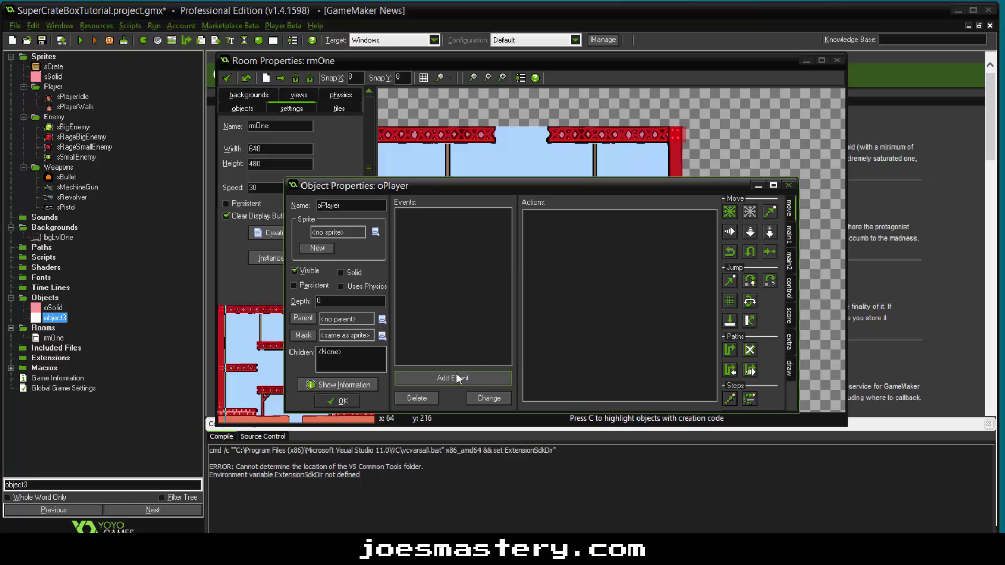
click(469, 210)
click(789, 288)
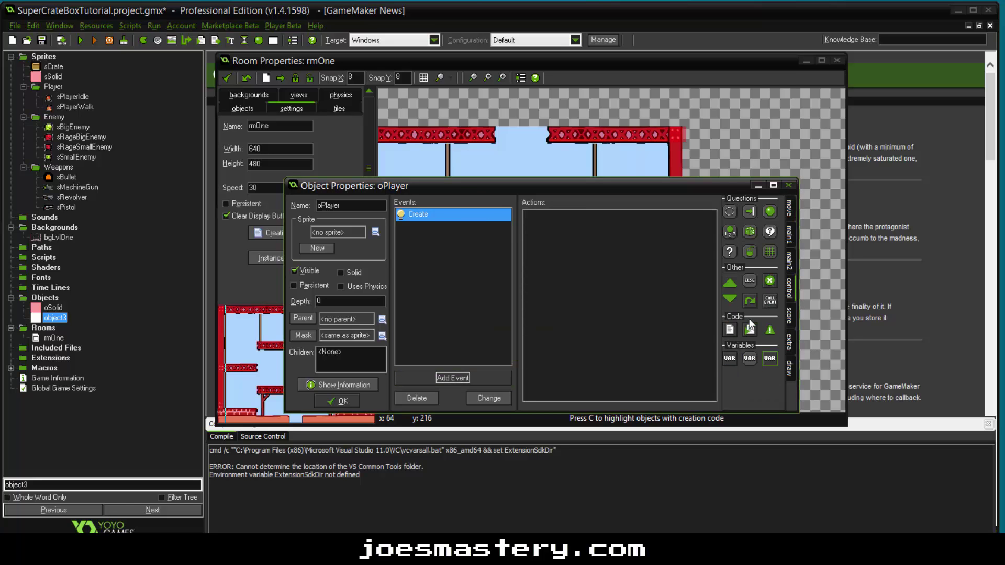
drag(730, 329, 611, 332)
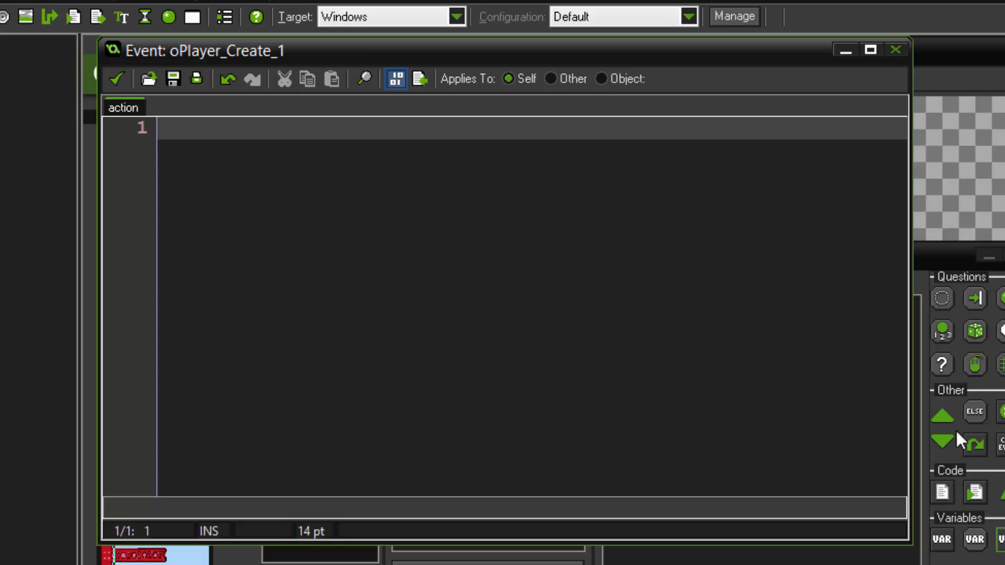
- Write the comment "///Init Vars" in the Create code and initialize the gravity variable with "grav = 1.2;"
text(///Init Vars)
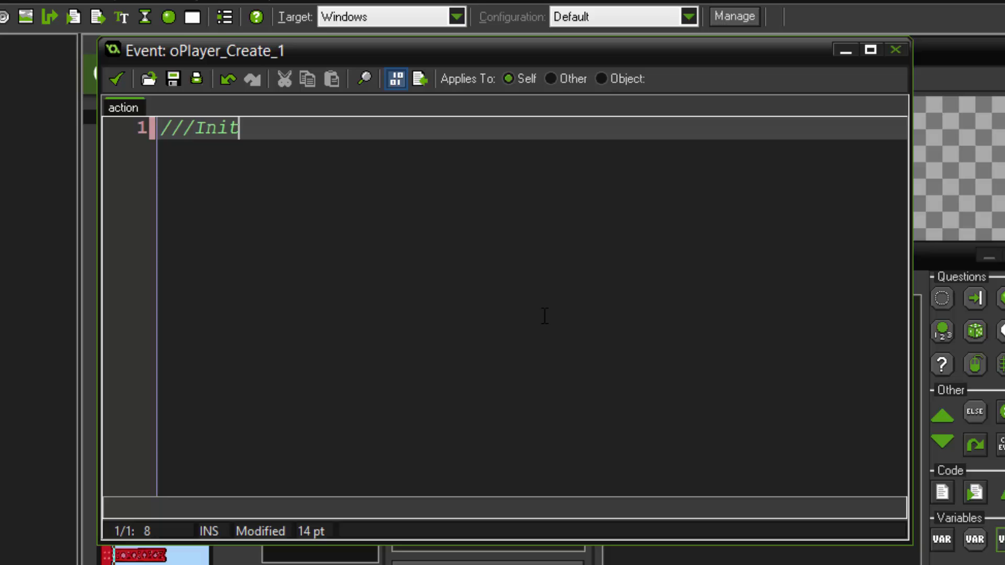
key(Return)
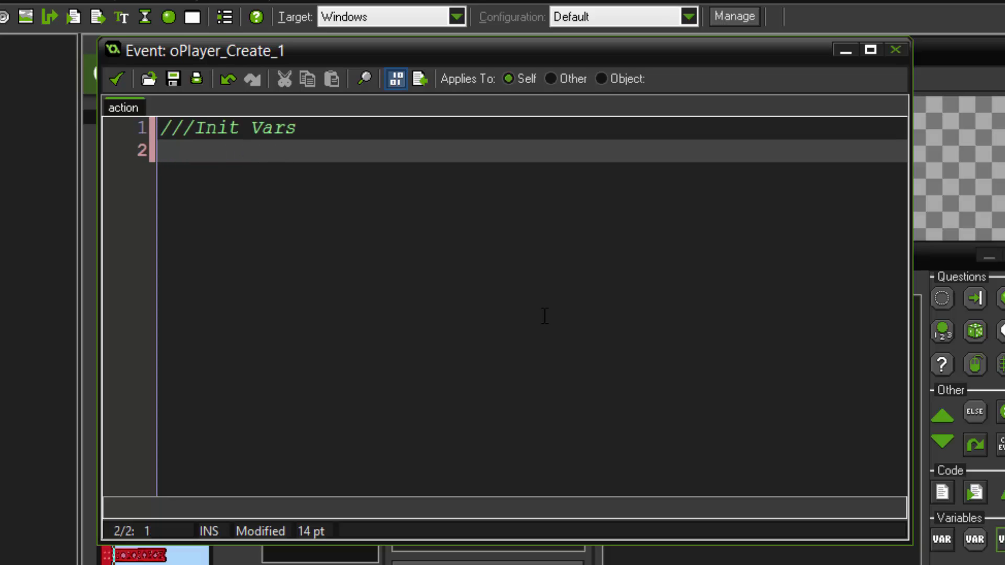
text(grav = 1.)
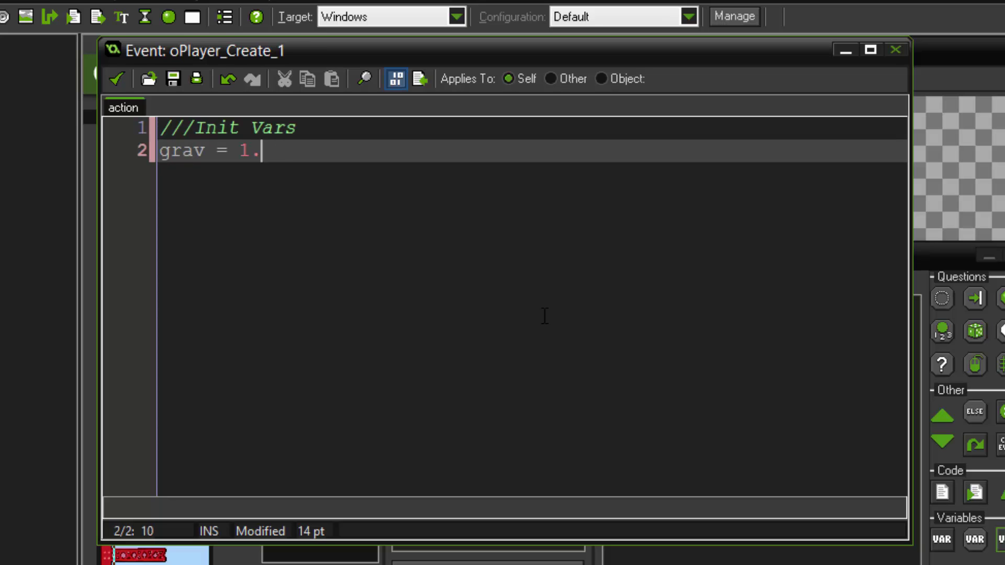
text(2;)
key(Return)
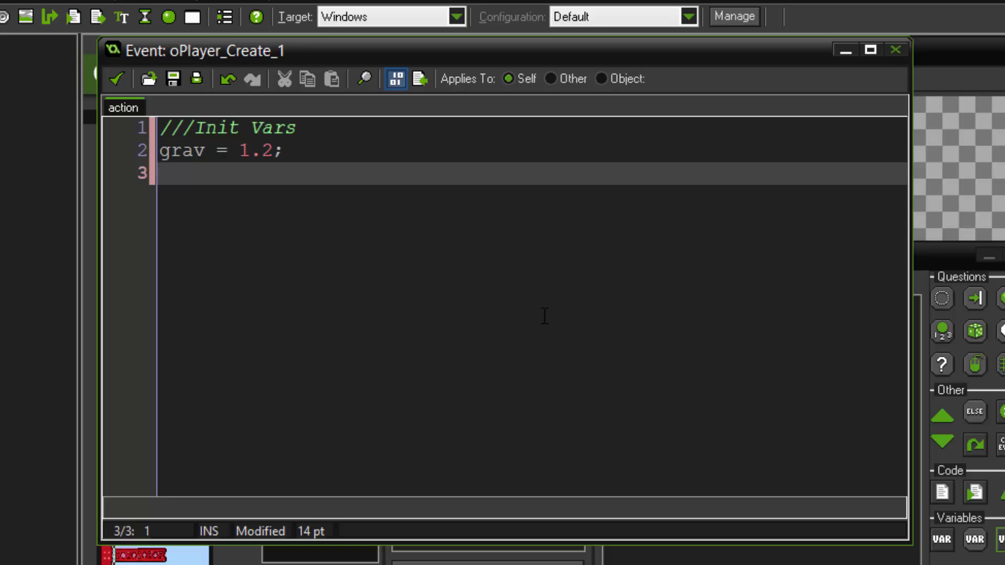
text(gravity)
key(BackSpace)
key(BackSpace)
key(BackSpace)
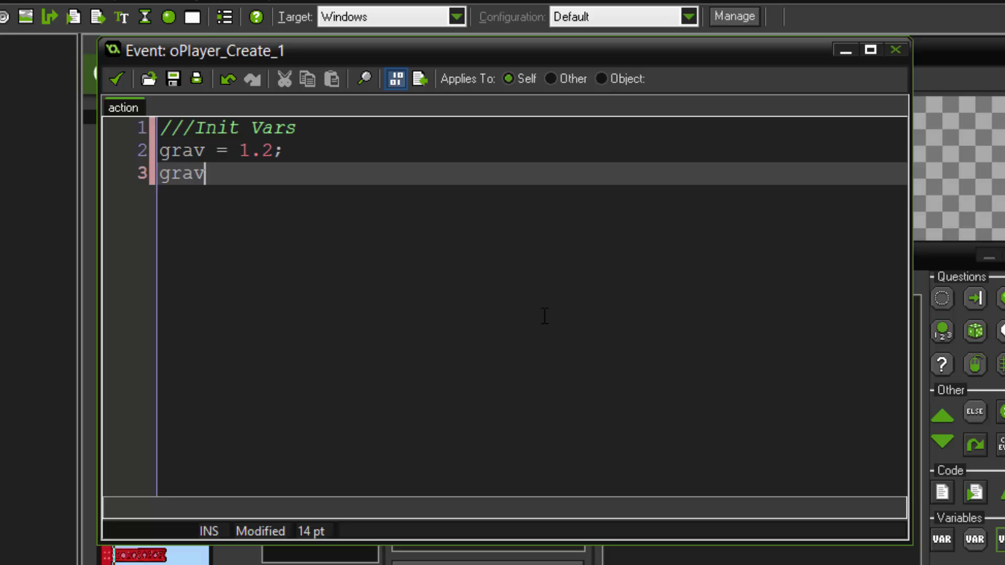
key(BackSpace)
key(BackSpace)
key(BackSpace)
key(BackSpace)
text(hspd)
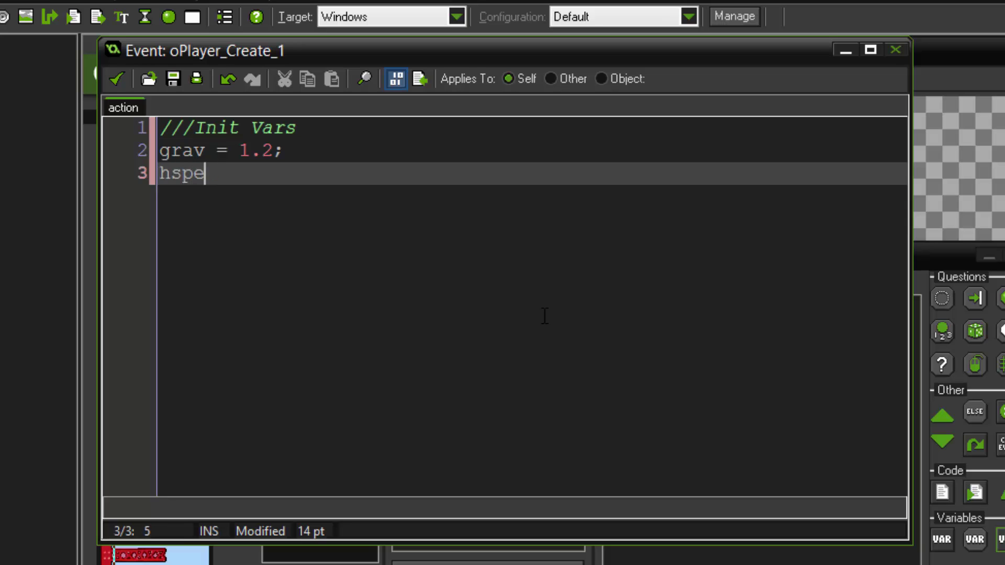
text(ed)
key(BackSpace)
key(BackSpace)
key(BackSpace)
key(BackSpace)
key(BackSpace)
key(BackSpace)
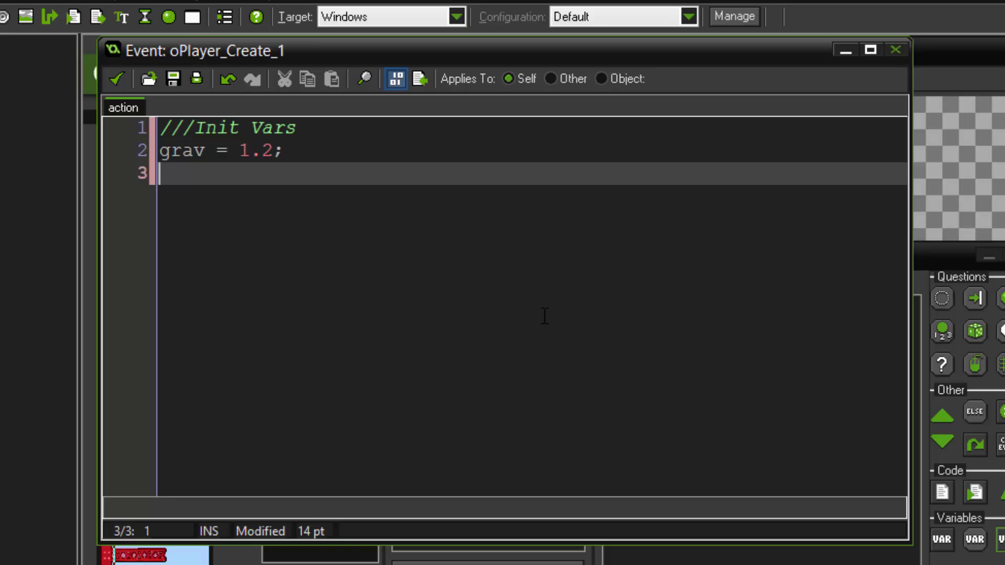
- Add the speed variables "spd = 11;" and "jspd = 16;" below the gravity line in the Create code
text(spd = )
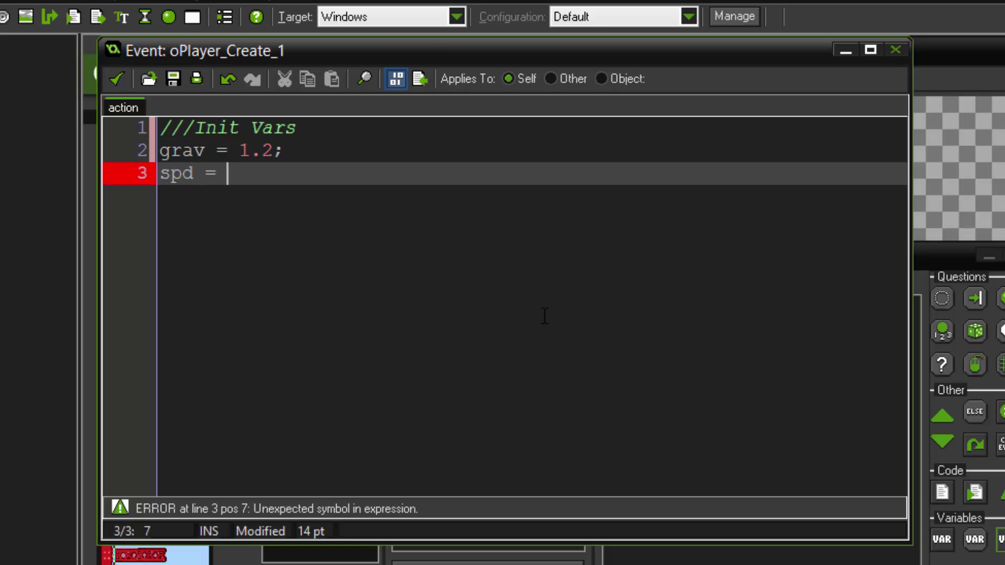
text(11;)
key(Return)
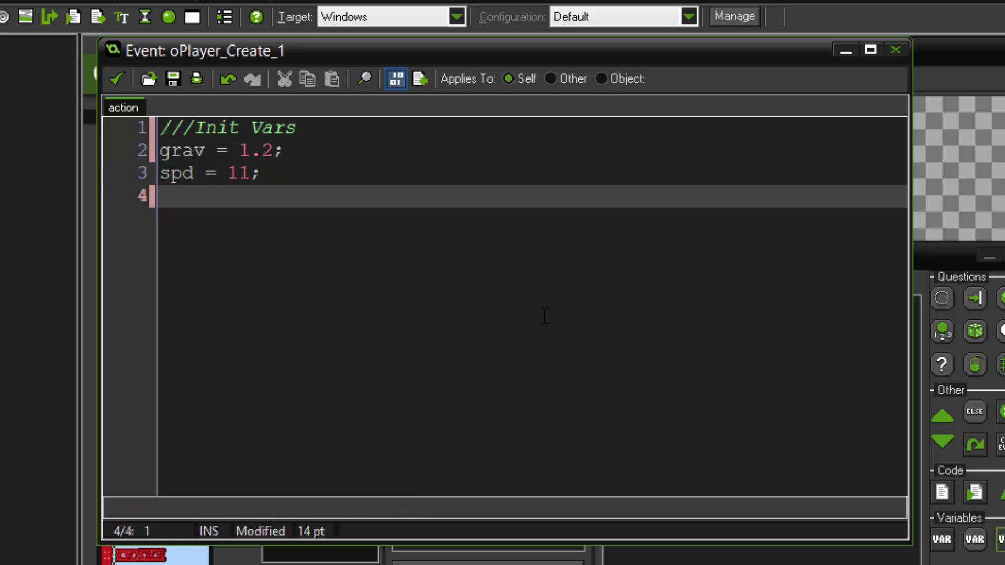
text(jspd = 16;)
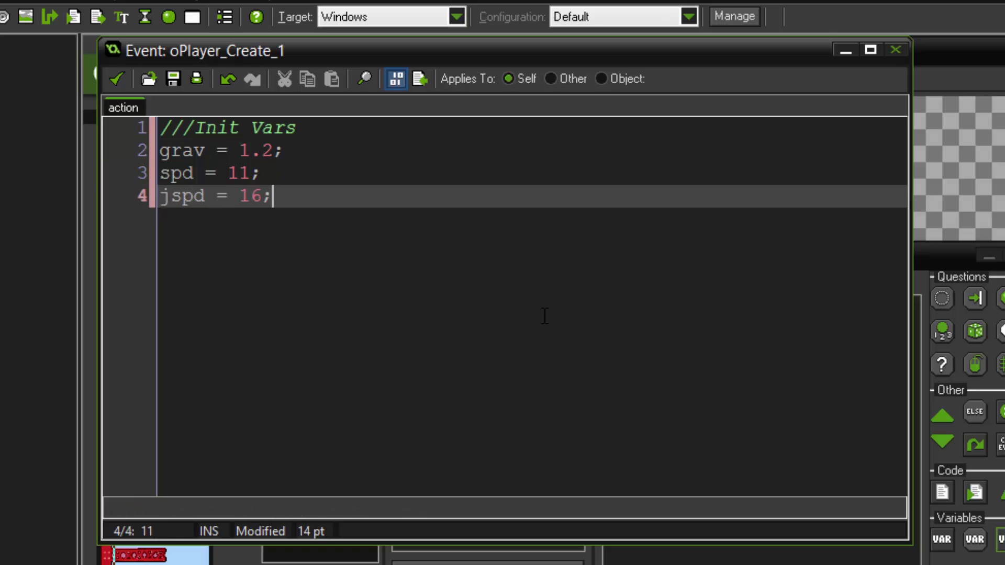
key(Return)
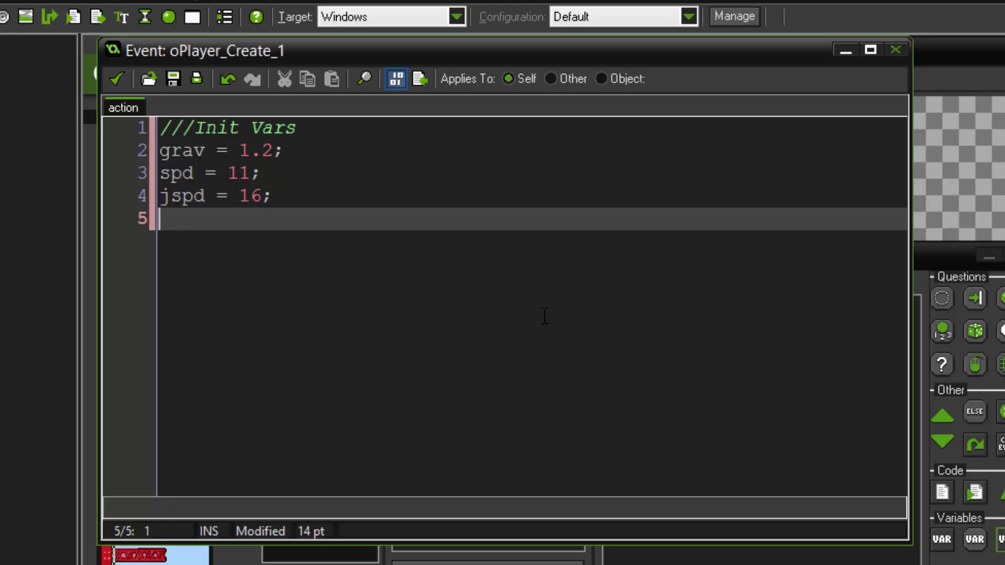
- Initialize the horizontal and vertical speeds with "hspd = 0;" and "vspd = 0;" on the following lines
text(hspd)
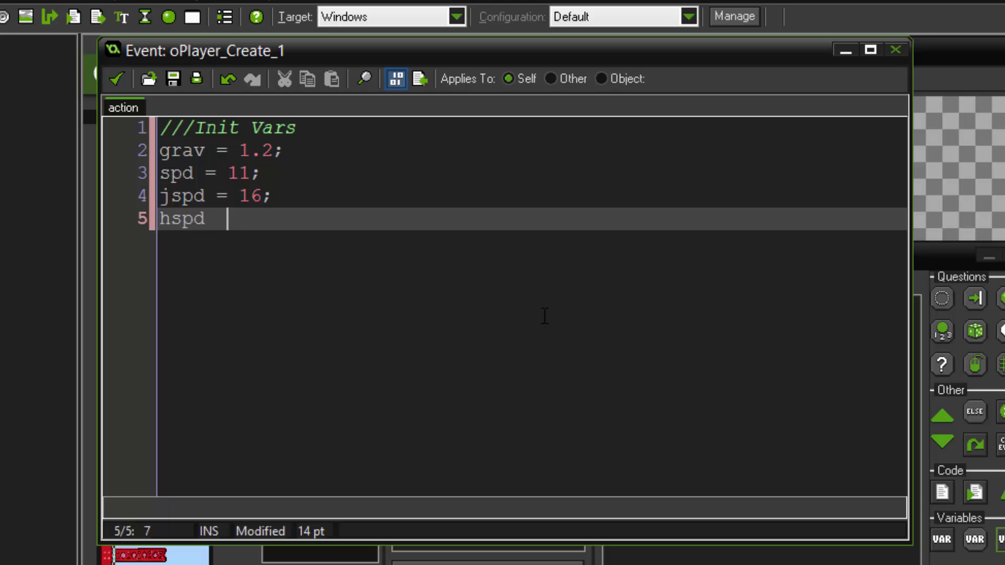
key(BackSpace)
text(= 0;)
key(Return)
text(v)
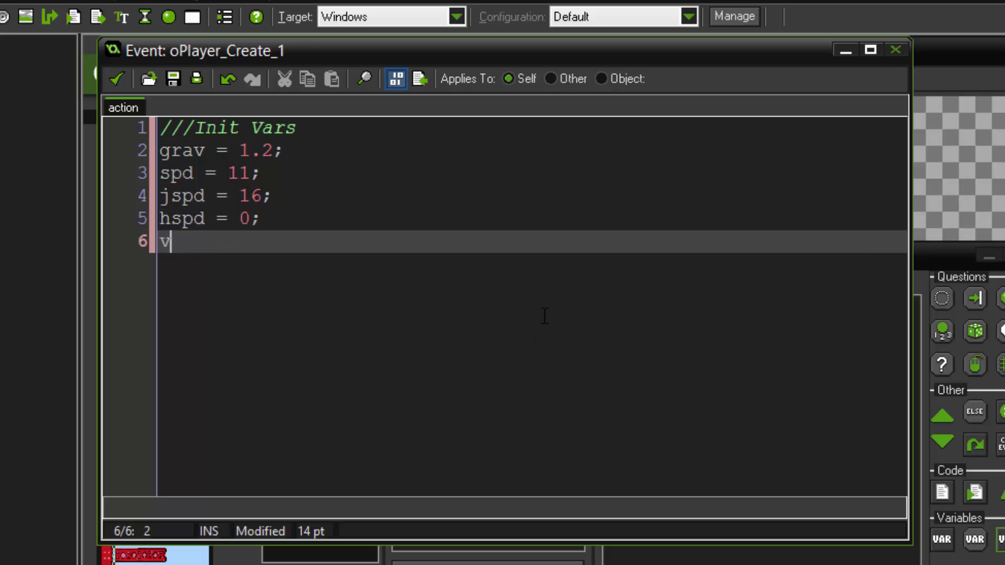
text(spd = 0)
key(BackSpace)
key(BackSpace)
text(= 0;)
key(Return)
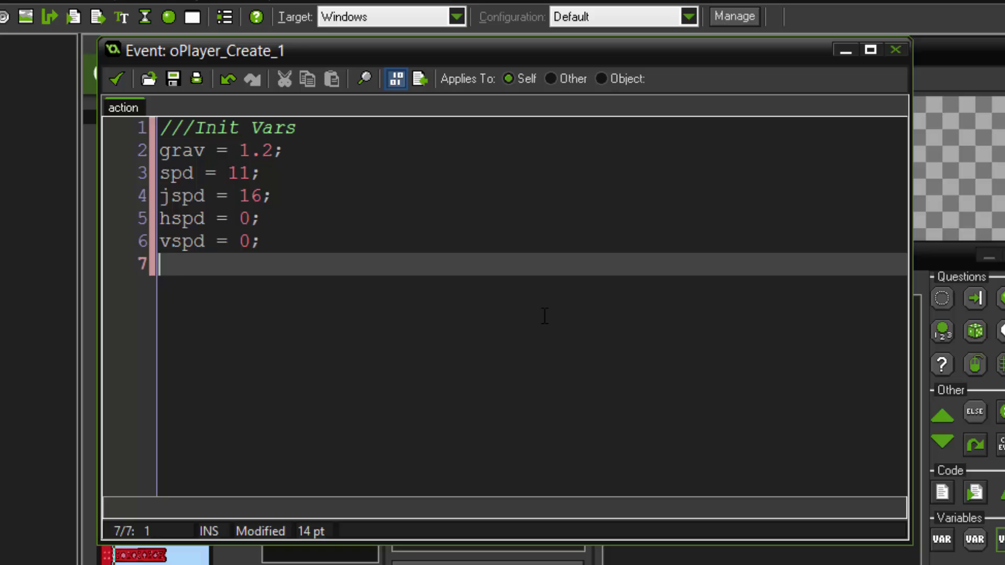
- Add "change_wep = false;" and "image_speed = .3;" to the Create code and save the action
text(change_w)
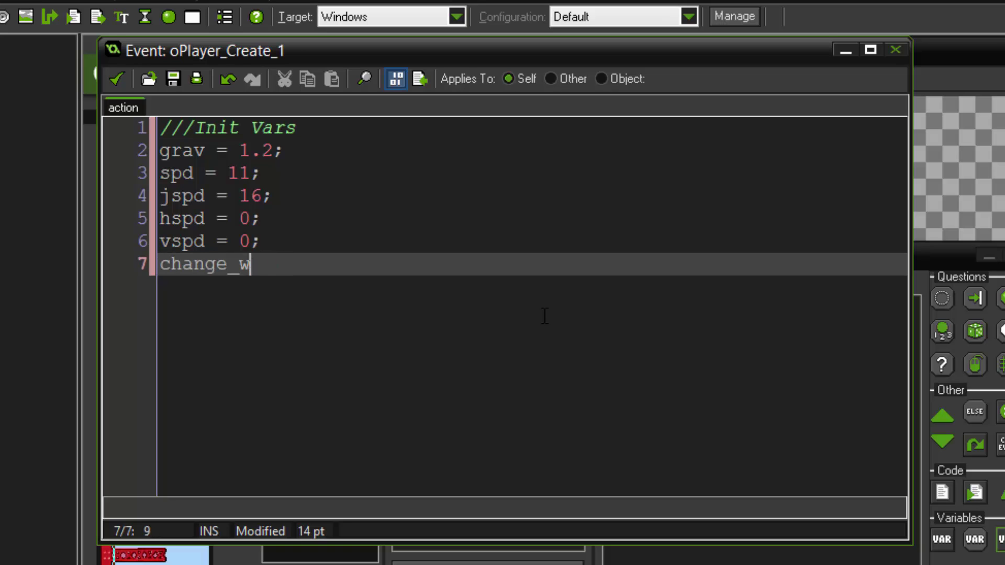
text(ep = false;)
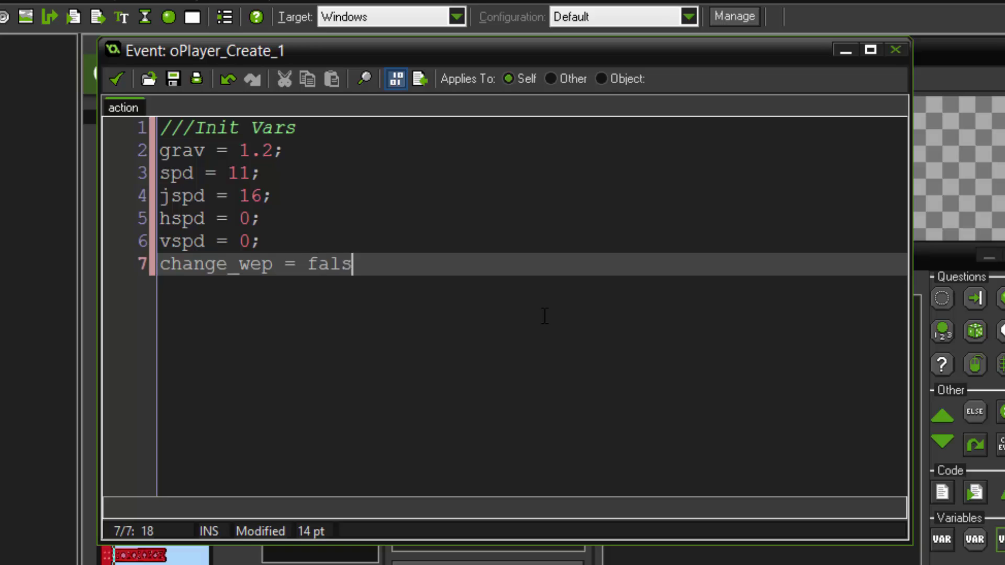
key(Return)
text(image_s)
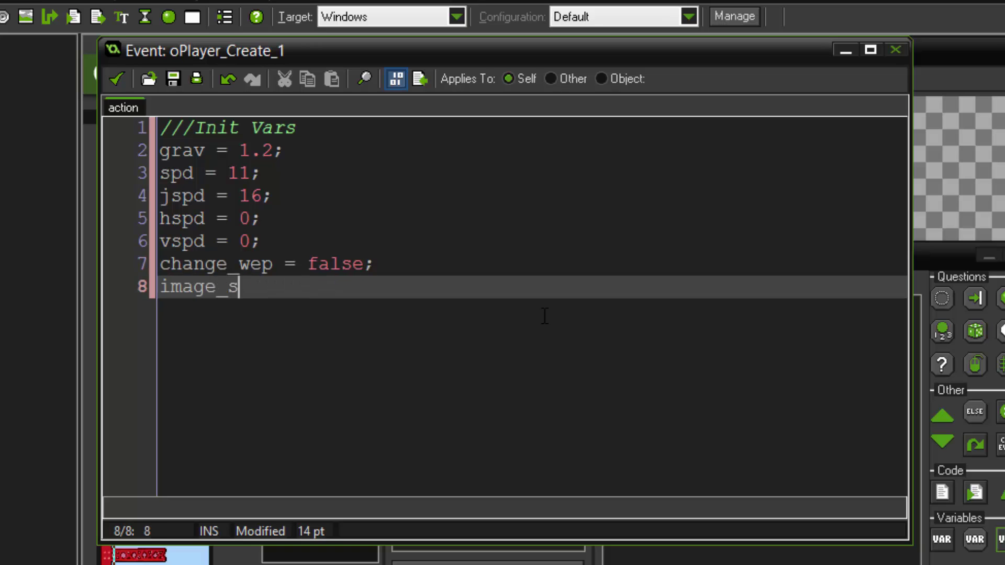
text(peed = .3;)
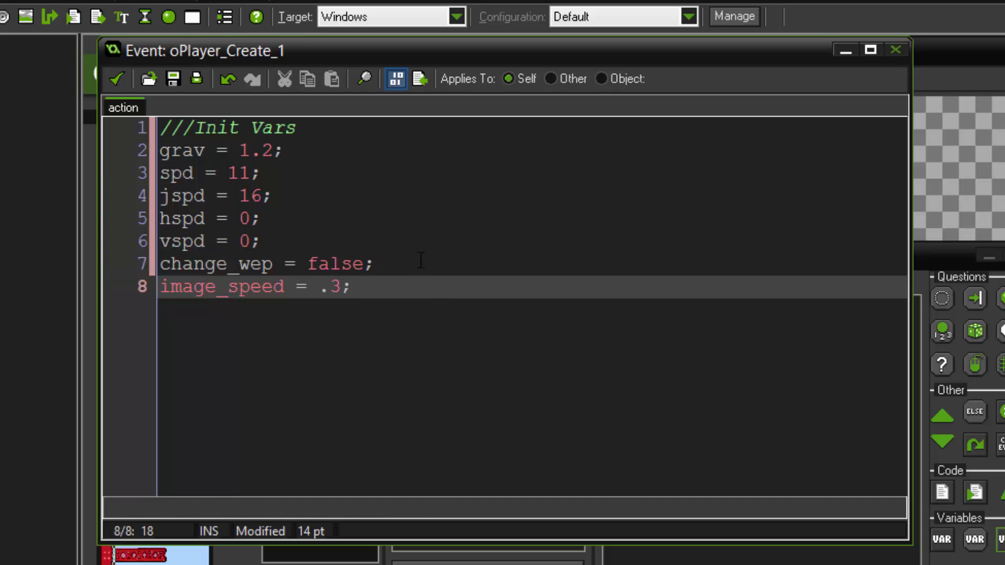
drag(397, 263, 186, 261)
click(238, 264)
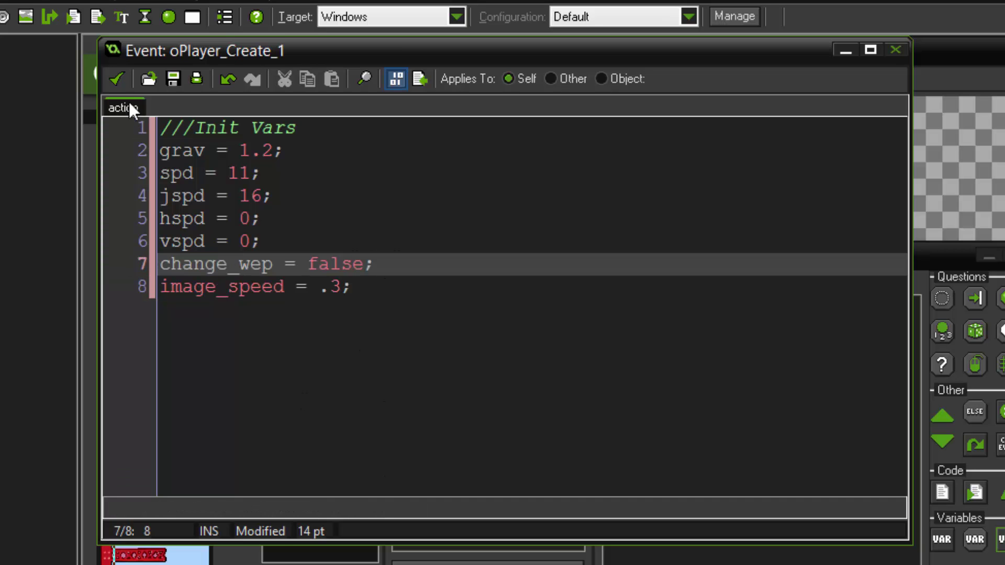
click(116, 78)
- Assign the sPlayerIdle sprite from the Player group to oPlayer
click(275, 335)
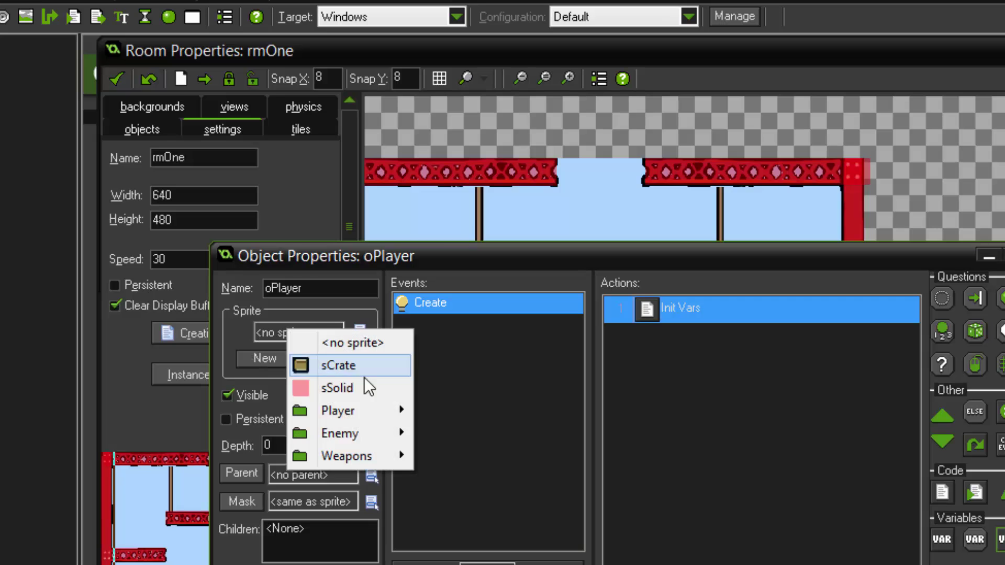
mouse_move(360, 411)
click(231, 412)
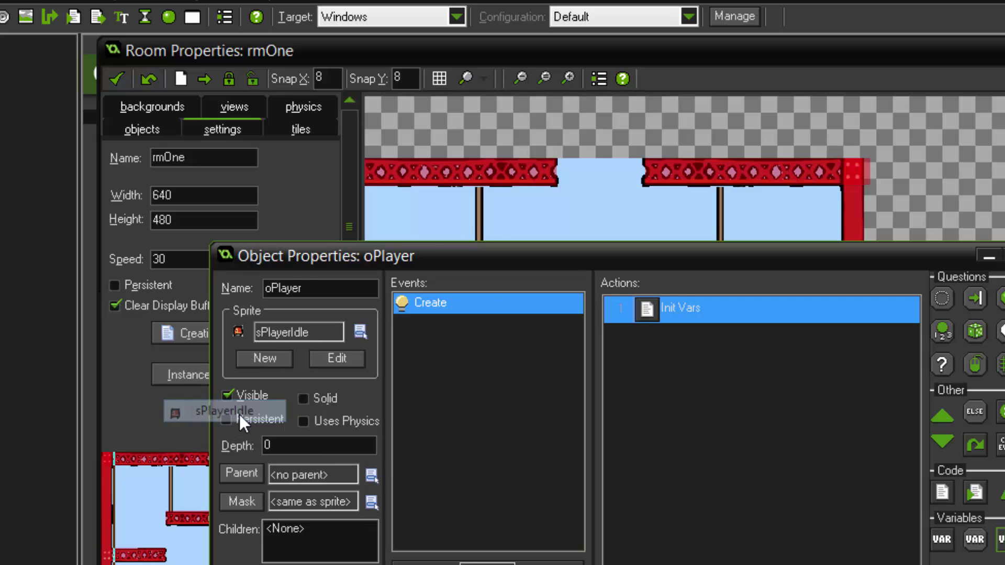
click(464, 404)
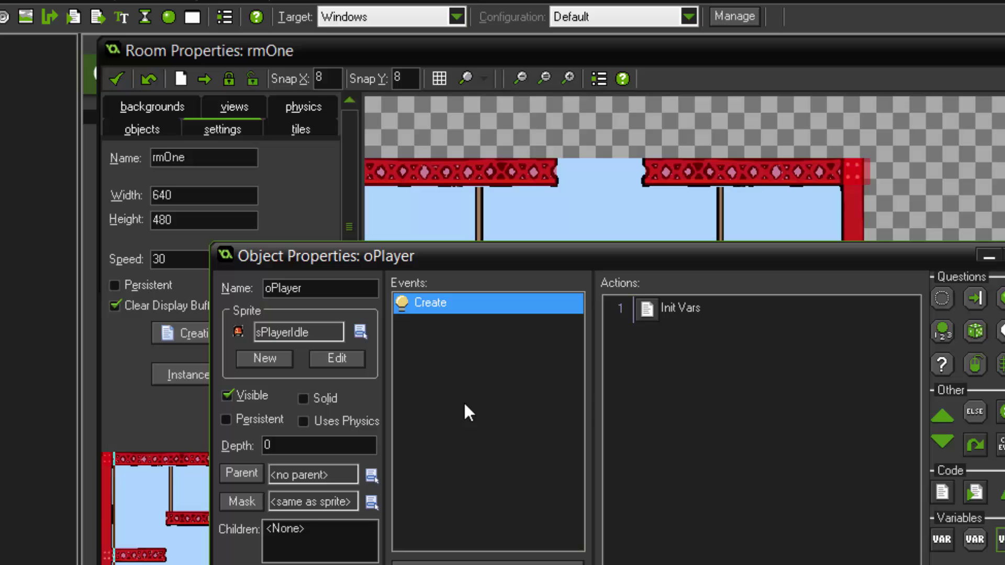